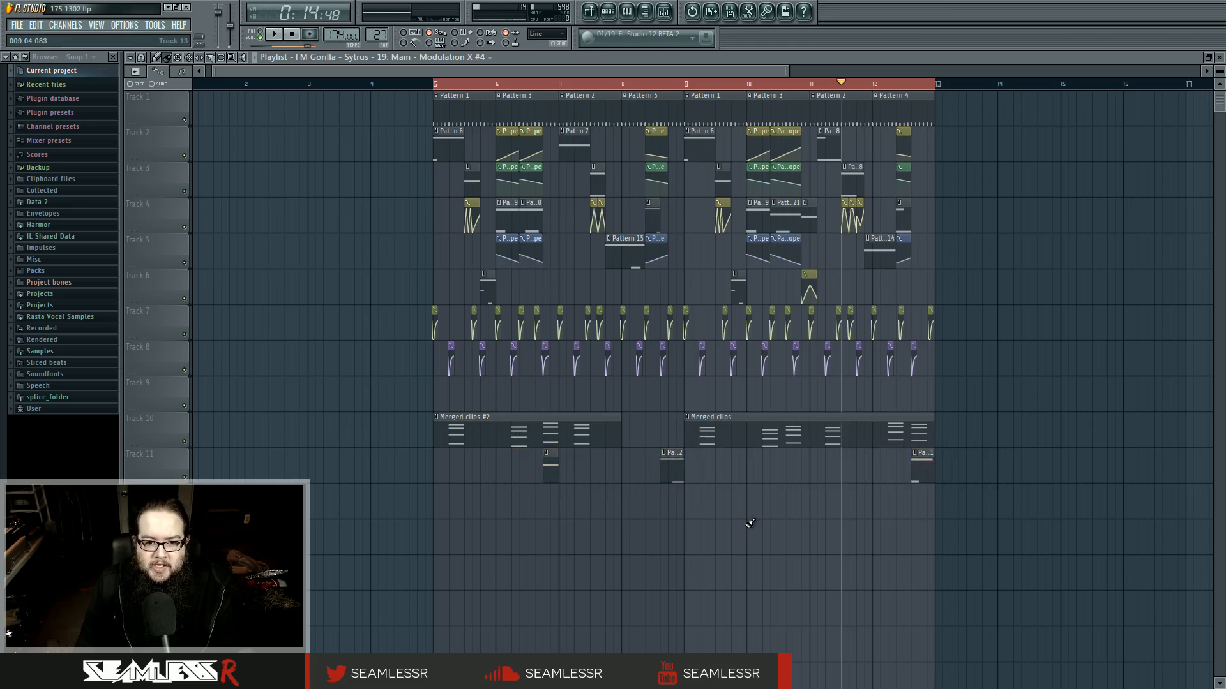
Play the looped arrangement in the playlist from bar 5 through bar 12, then stop playback.
left_click(436, 86)
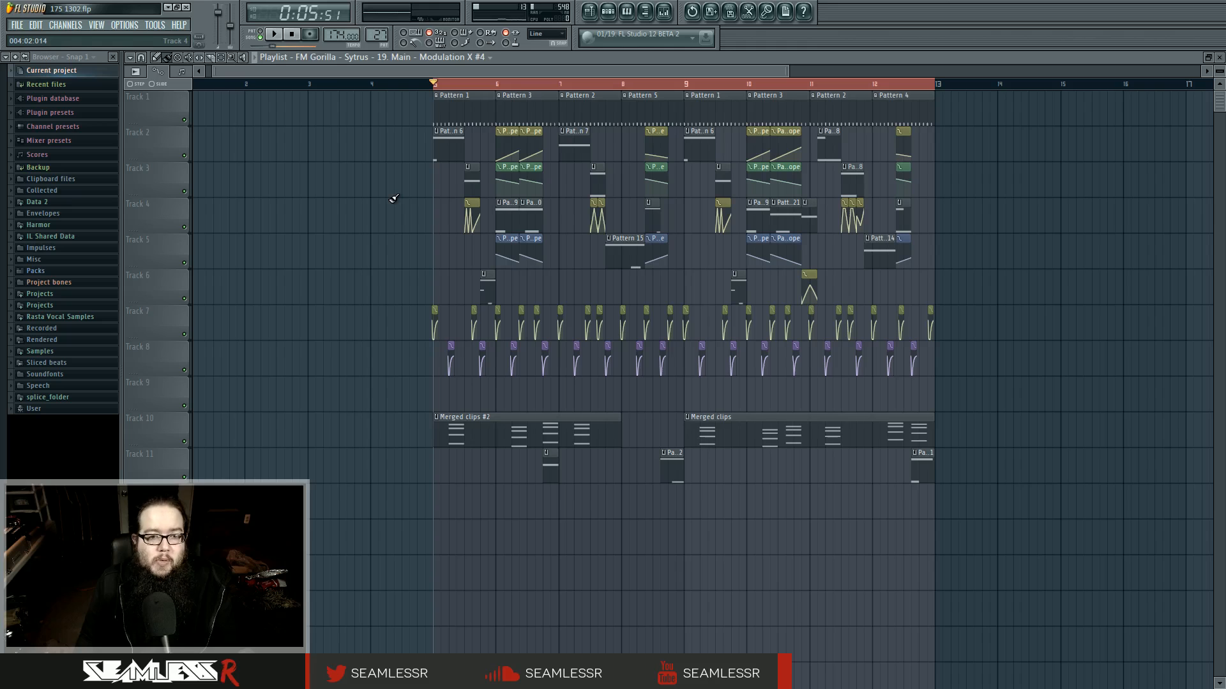
key("space")
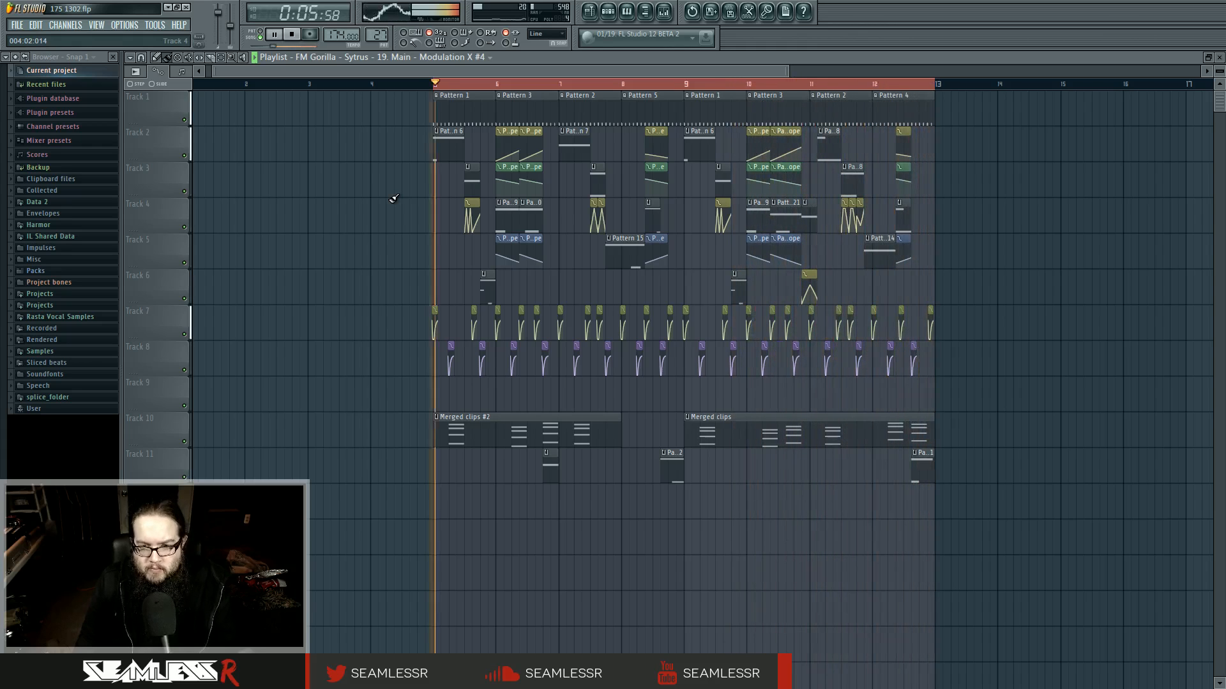
left_click_drag(520, 450, 1111, 499)
left_click(752, 508, "ctrl")
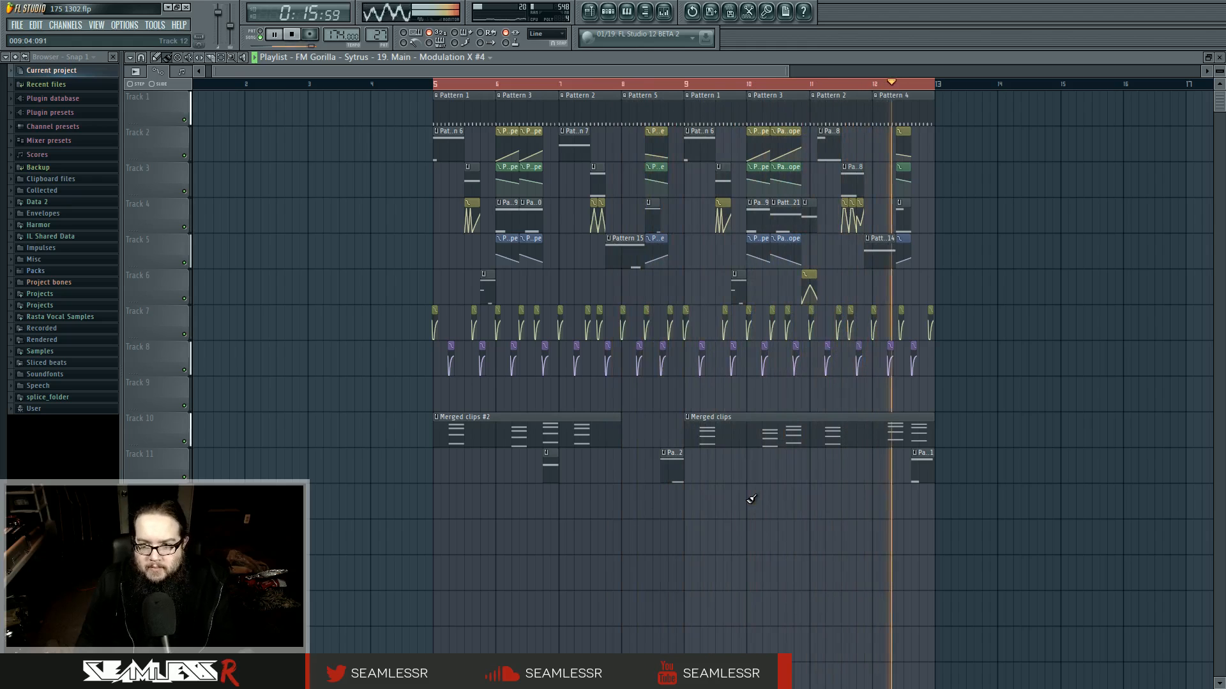
key("space")
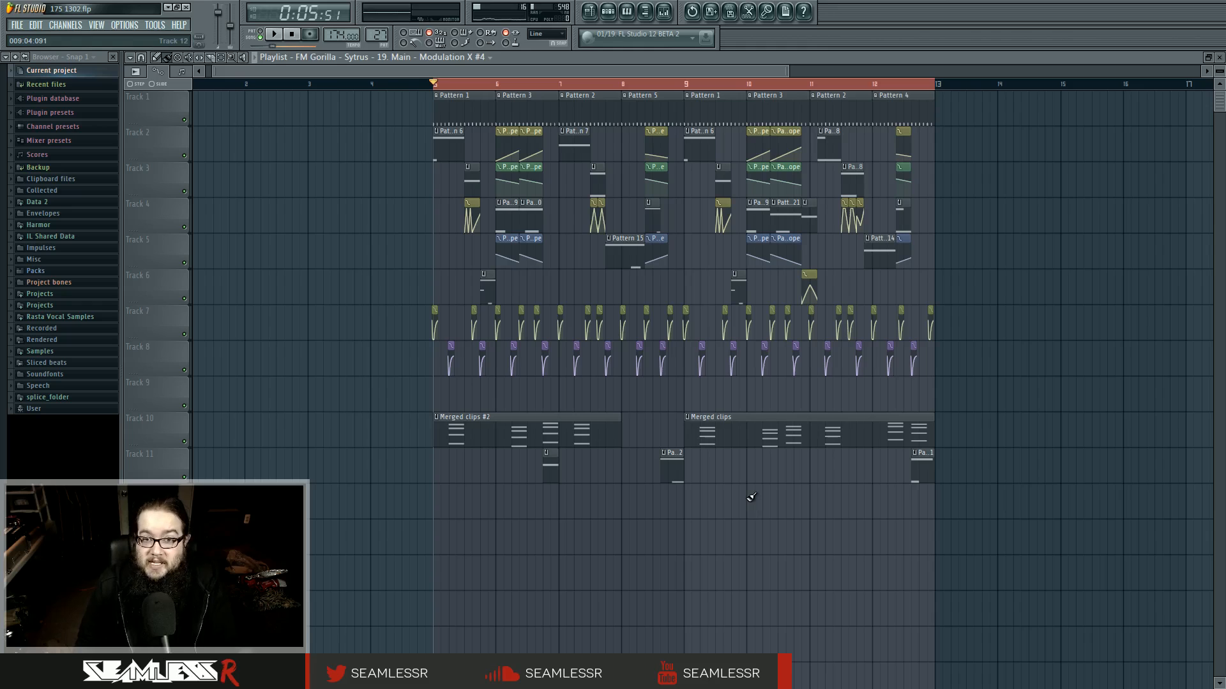
Show the mixer and channel rack, open the distorty reese 3 Patcher, and move its window clear of the channels below.
left_click(664, 10)
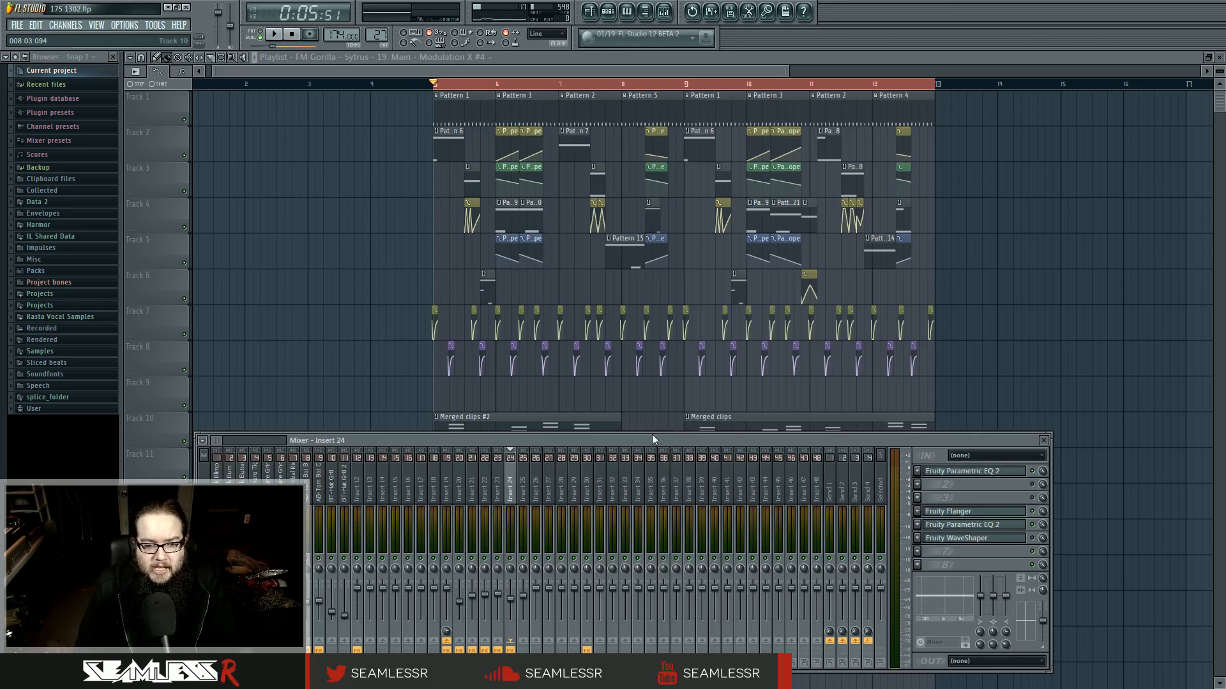
left_click(608, 11)
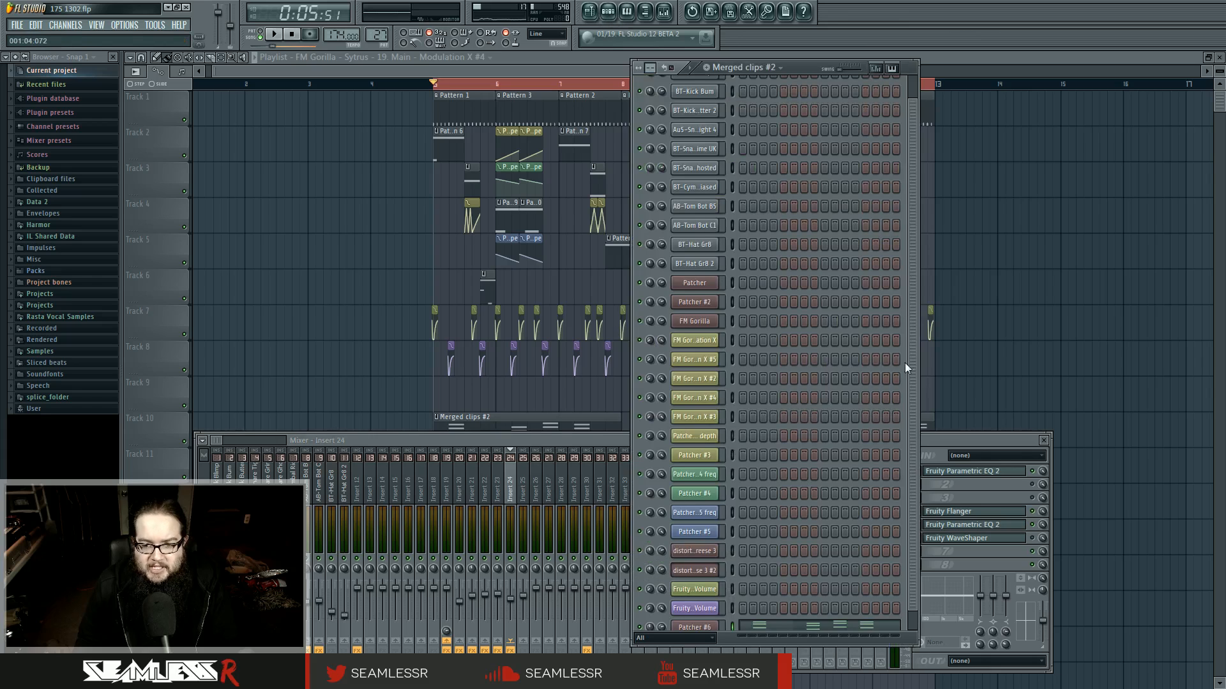
scroll(913, 373, "down", 1)
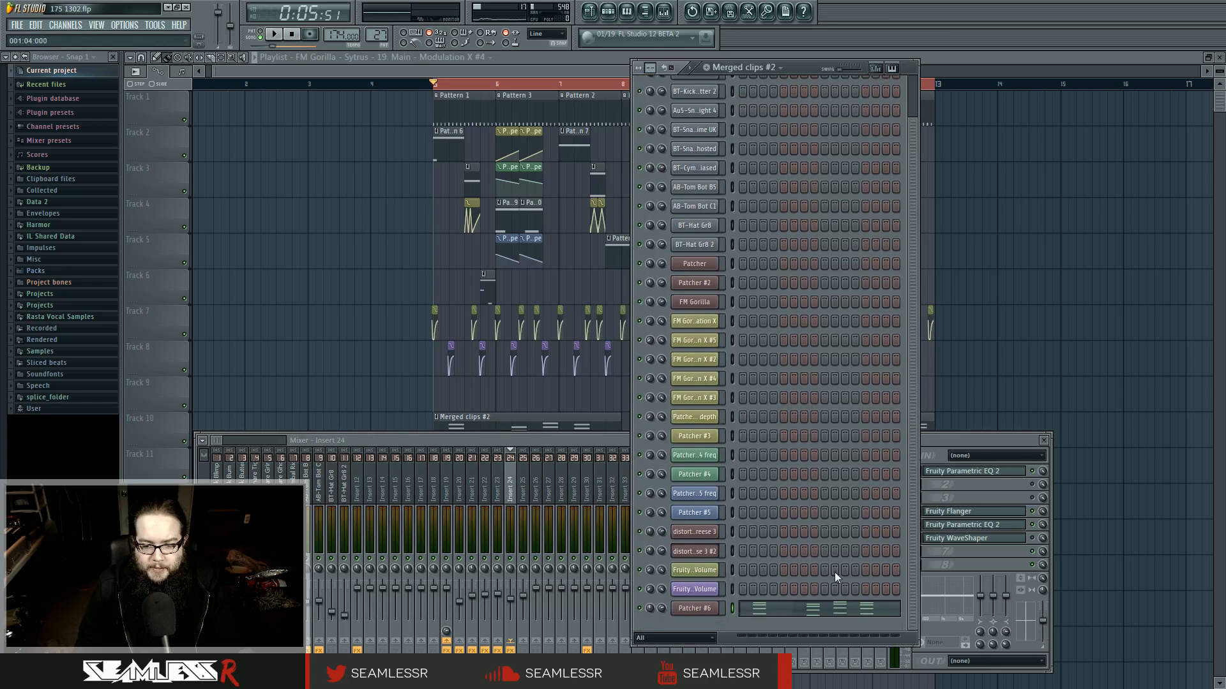
left_click(699, 533)
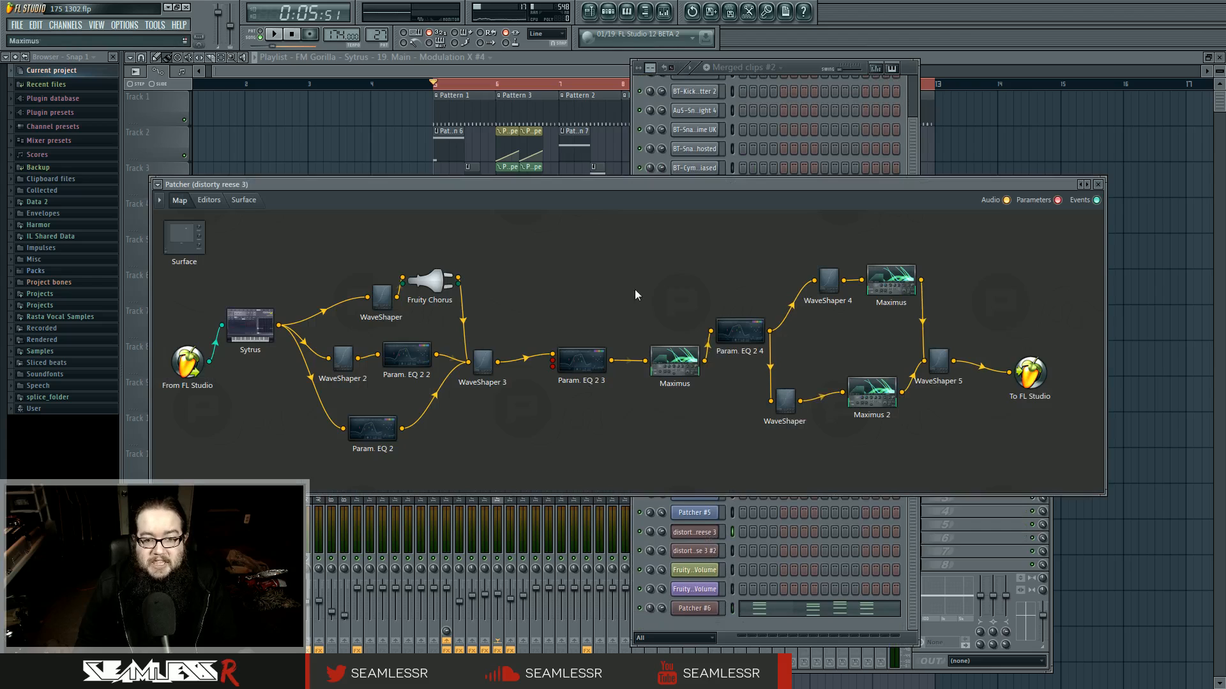
left_click_drag(646, 186, 680, 147)
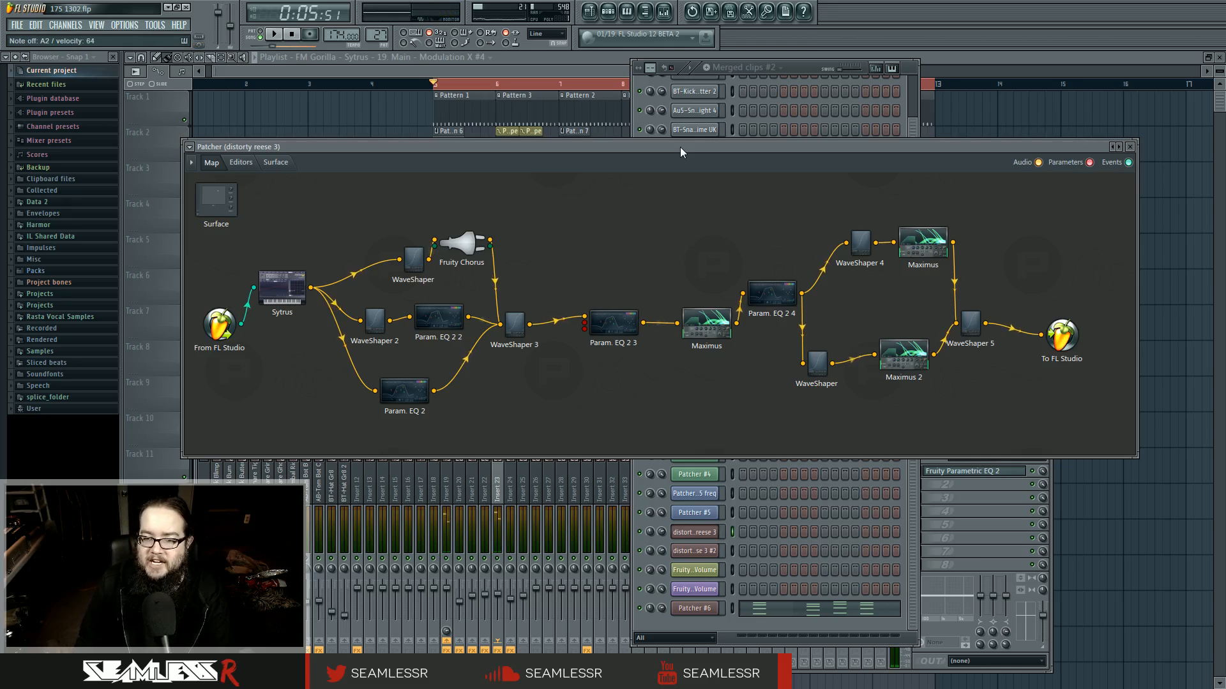
left_click_drag(680, 147, 691, 128)
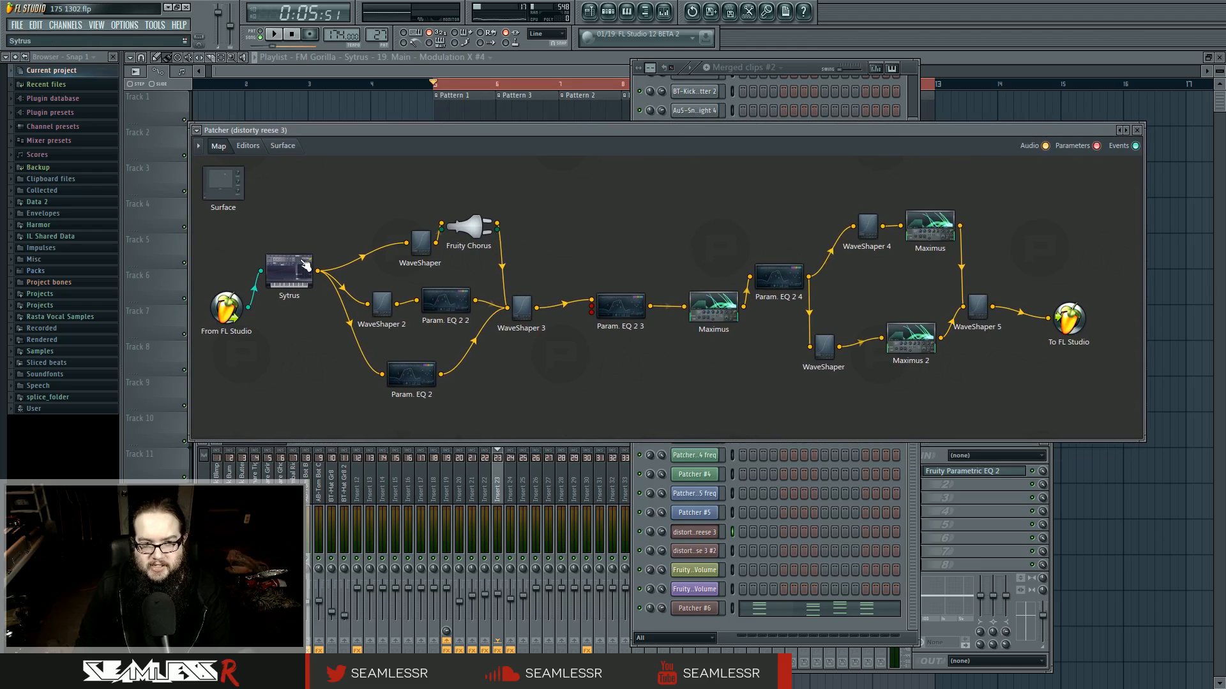
Inspect the Sytrus operator settings and modulation matrix inside the distorty reese 3 Patcher, then return to the module map.
double_click(305, 265)
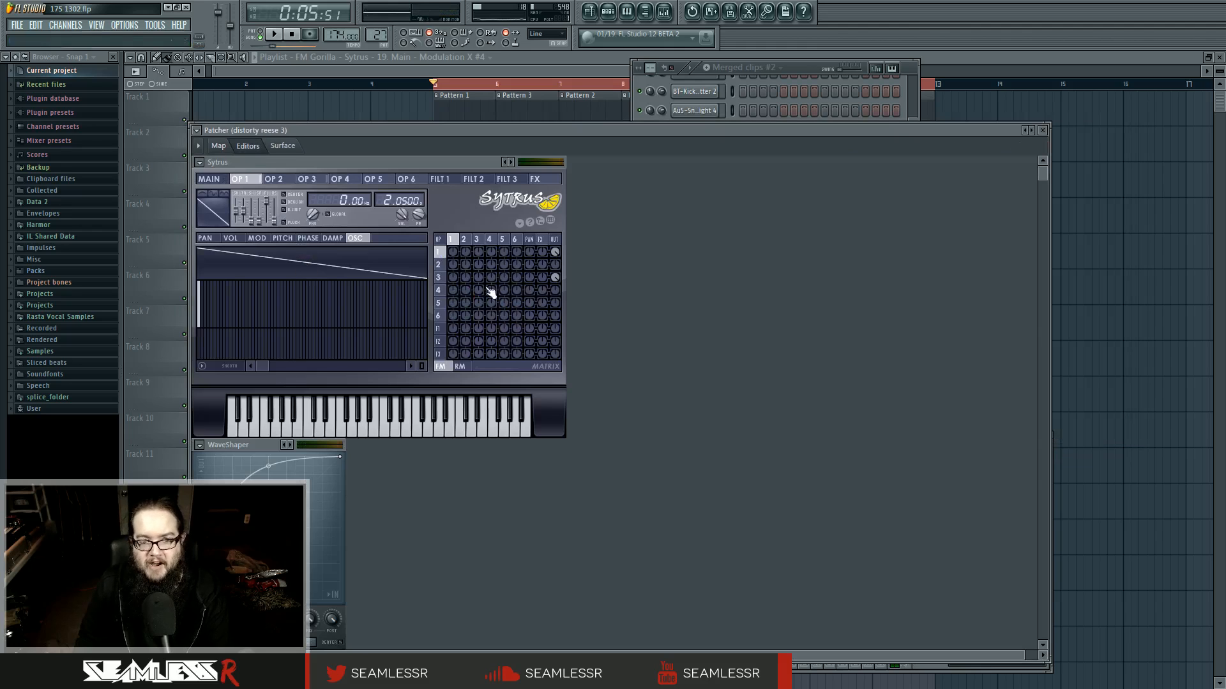
left_click(464, 239)
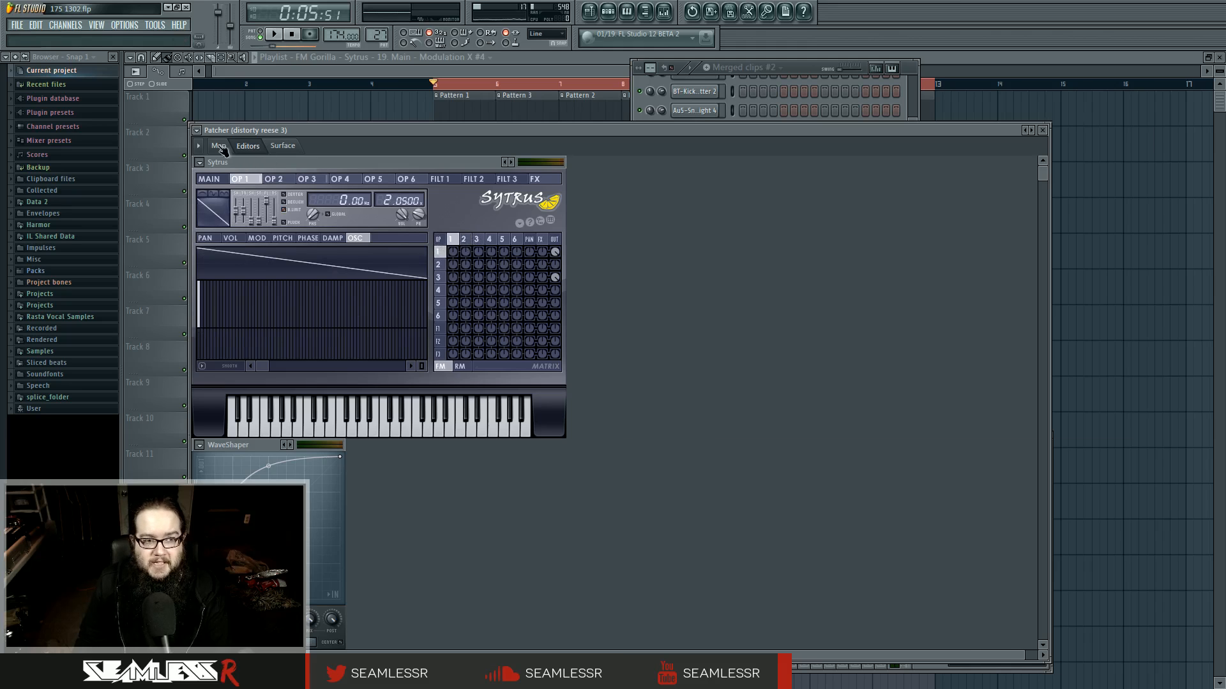
left_click(219, 146)
Reposition the first WaveShaper, Fruity Chorus and Param. EQ 2 2 in the Patcher map to tidy the parallel branches feeding WaveShaper 3.
left_click_drag(412, 253, 463, 245)
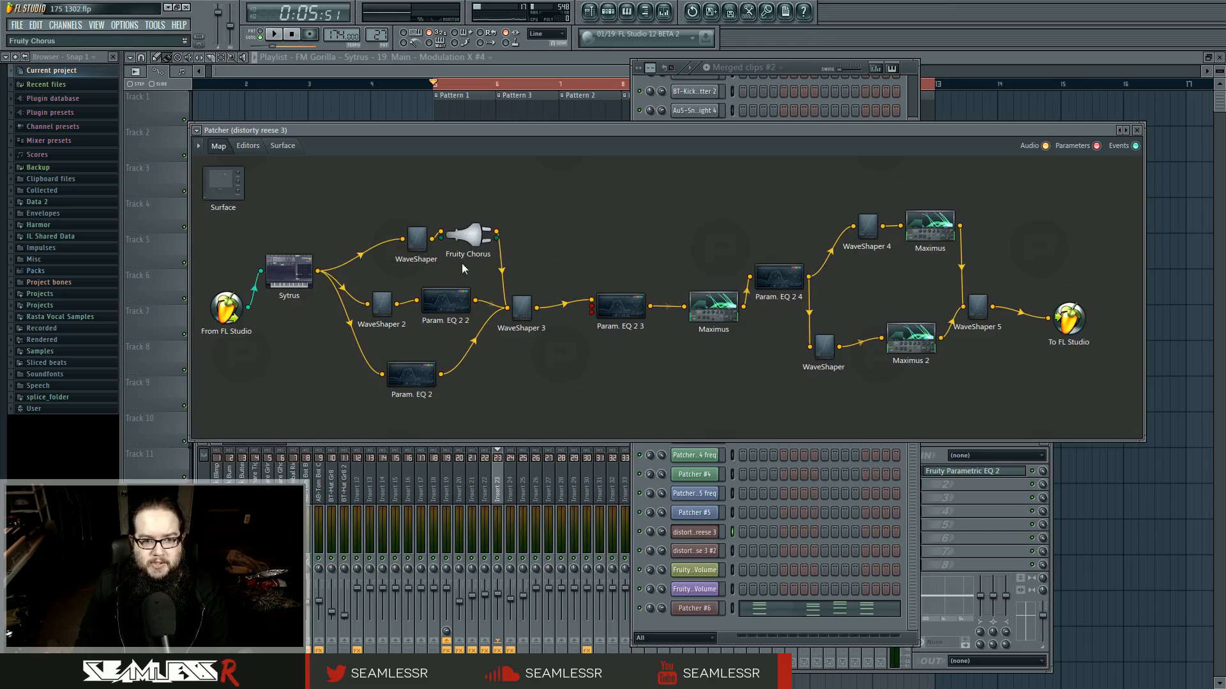
left_click_drag(457, 302, 446, 300)
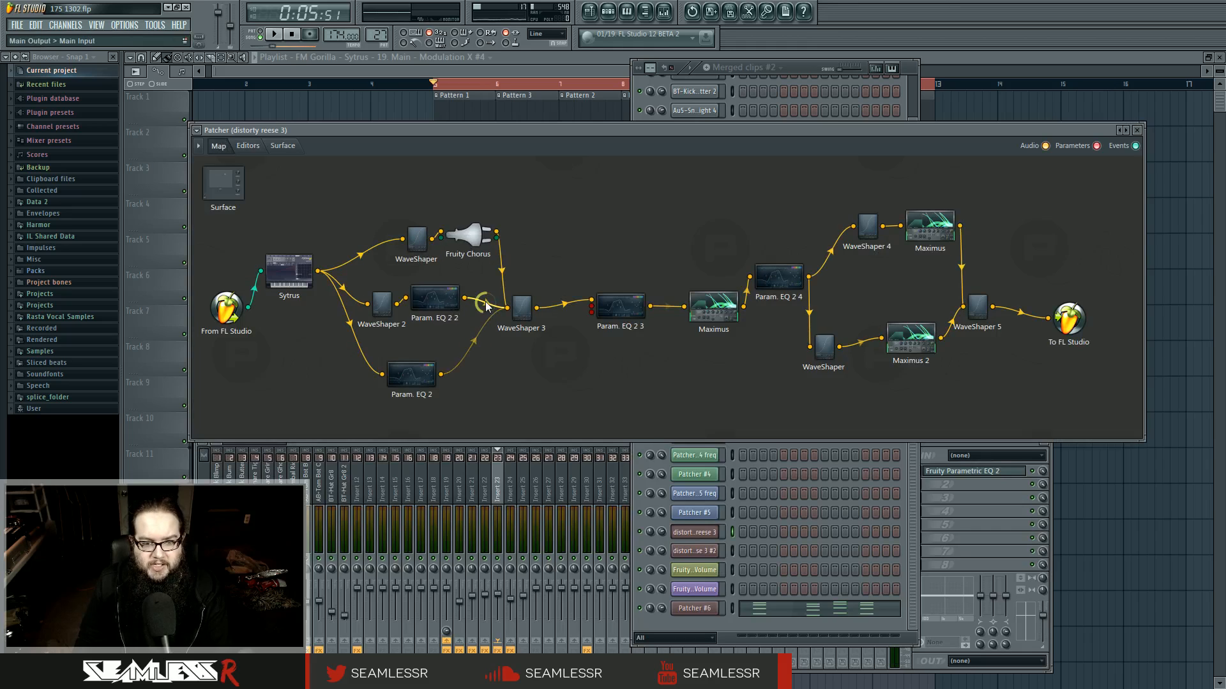
left_click(501, 269)
left_click(486, 304)
left_click(486, 304)
left_click(486, 303)
left_click(501, 267)
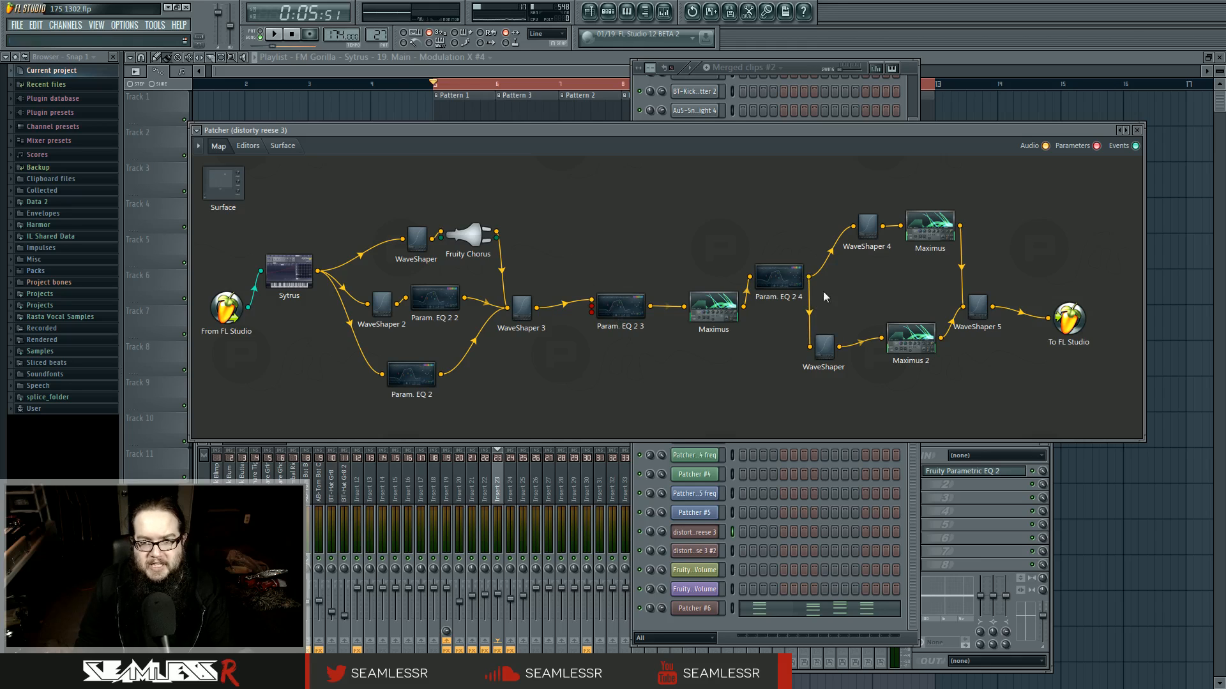
Examine the WaveShaper 4, Param. EQ 2 4 and neighbouring module editors, then return to the Patcher map.
double_click(863, 241)
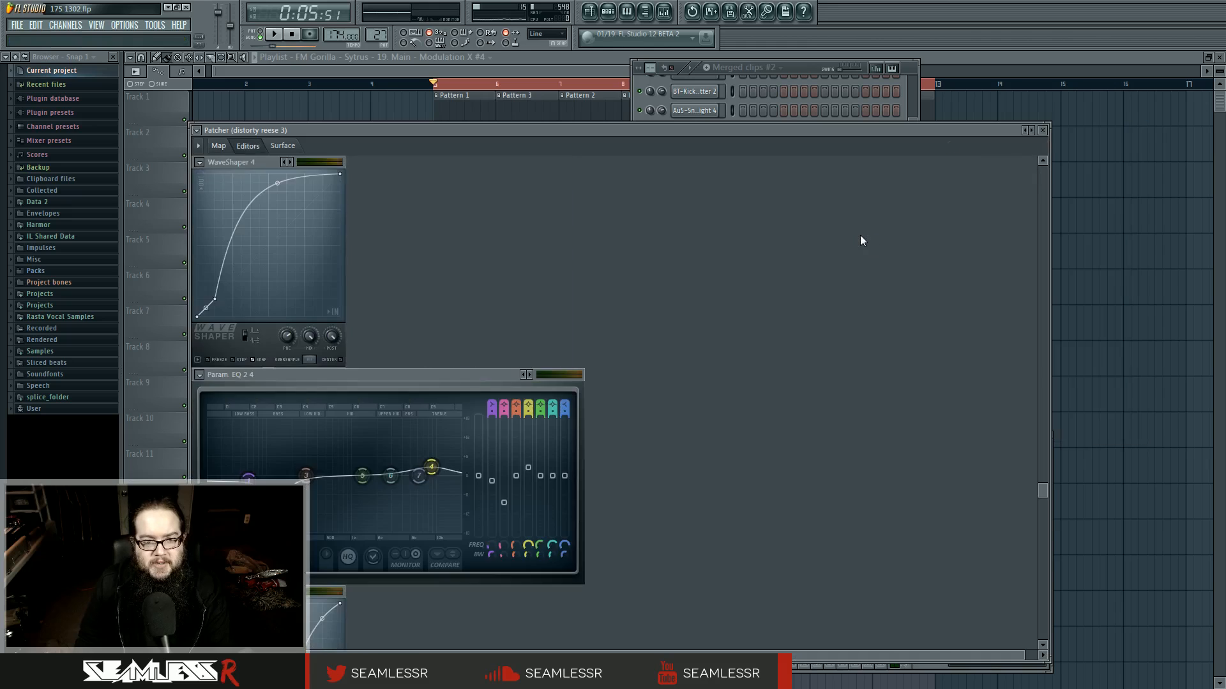
scroll(750, 323, "down", 10)
scroll(750, 324, "up", 3)
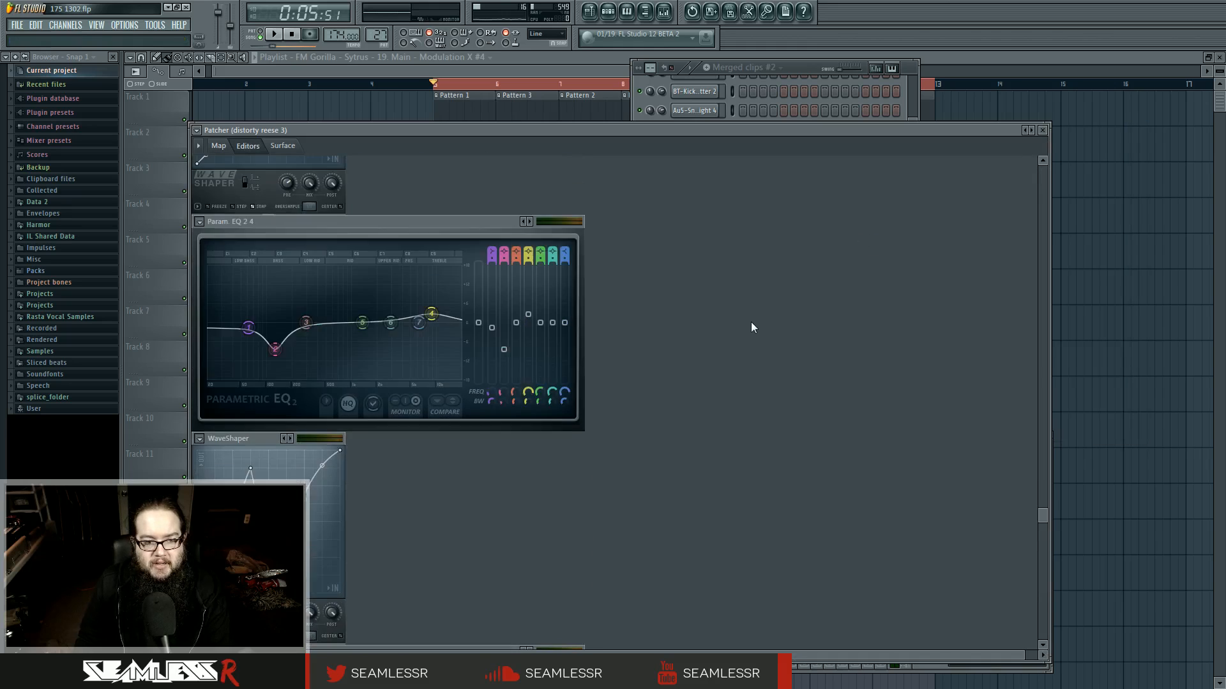
scroll(750, 322, "down", 3)
scroll(750, 323, "up", 1)
scroll(751, 325, "up", 3)
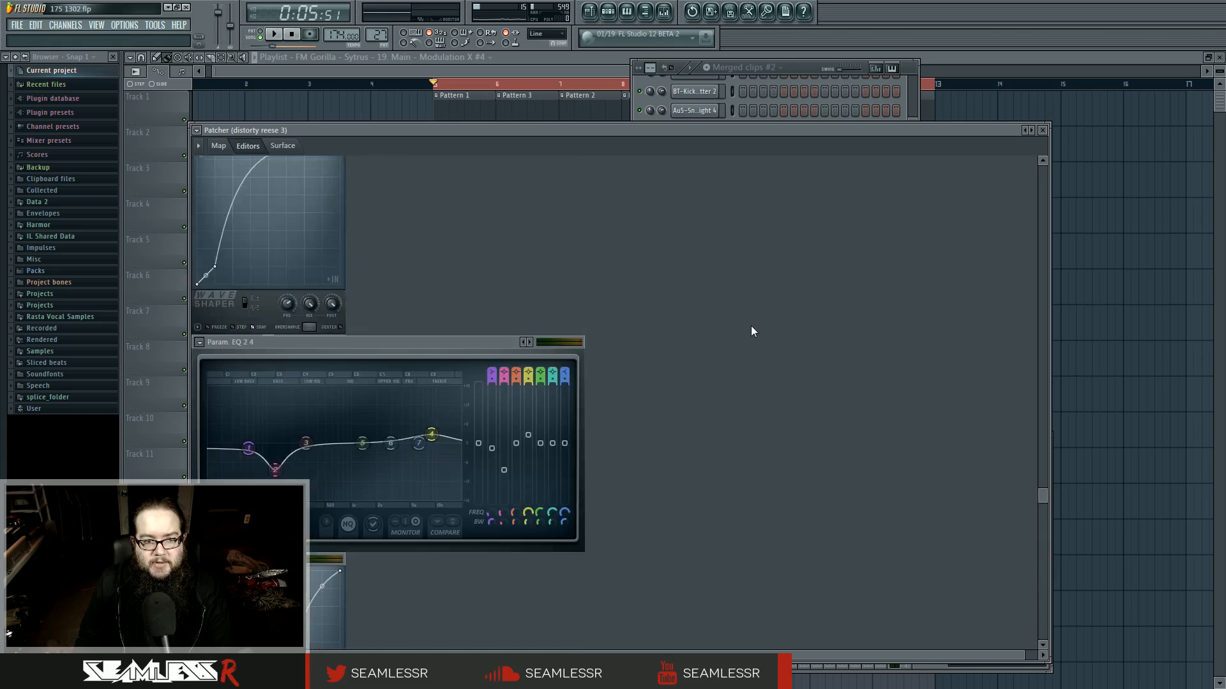
scroll(751, 326, "down", 4)
scroll(751, 326, "up", 3)
scroll(751, 325, "down", 4)
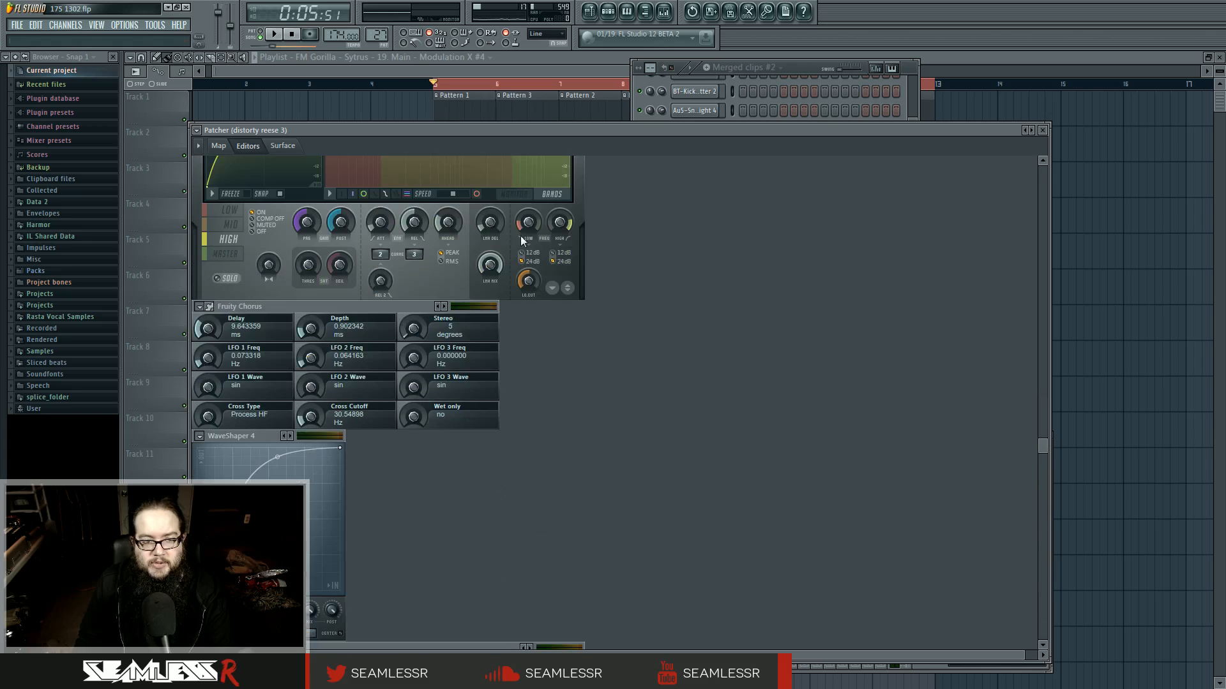
left_click(221, 146)
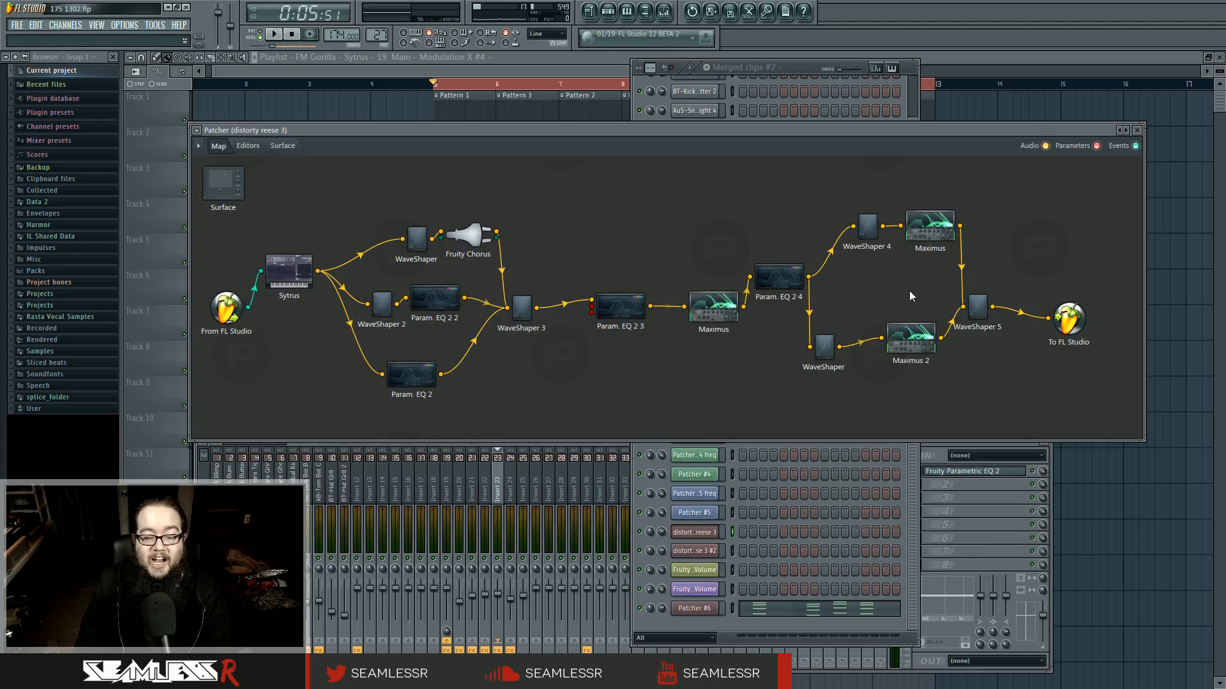
Compare Param. EQ 2 3's notched curve with its flat alternate state, restore the notched curve, and return to the map.
double_click(622, 302)
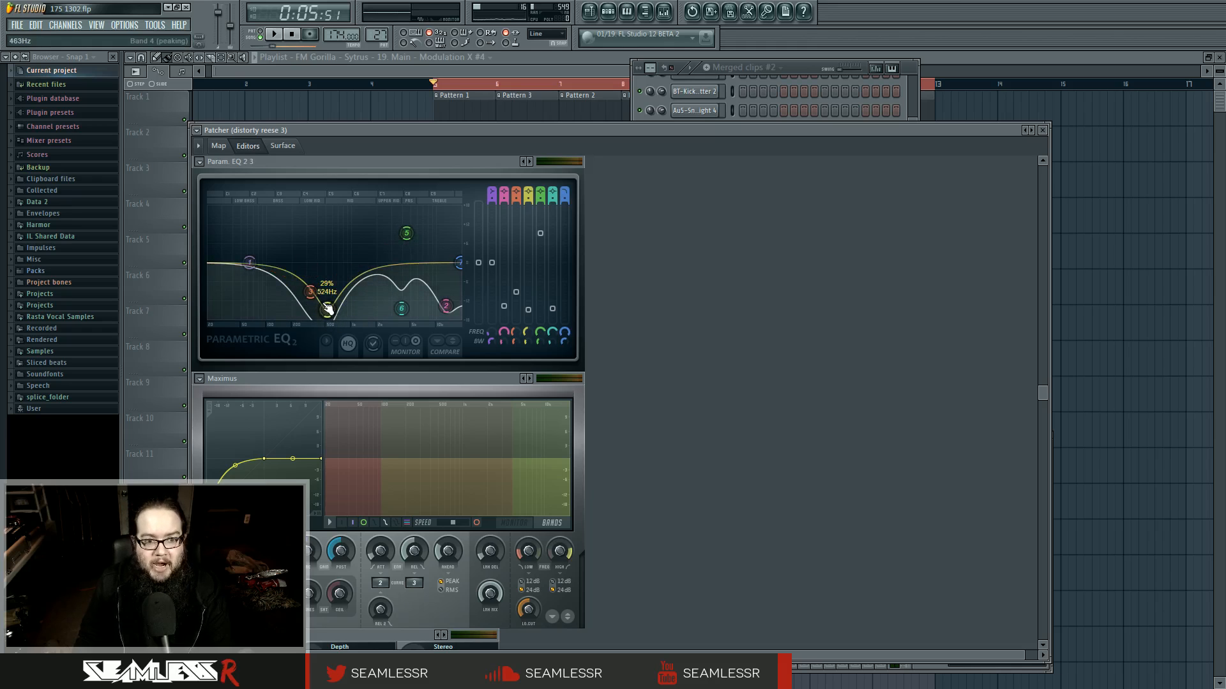
left_click(458, 344)
left_click(457, 344)
left_click(459, 344)
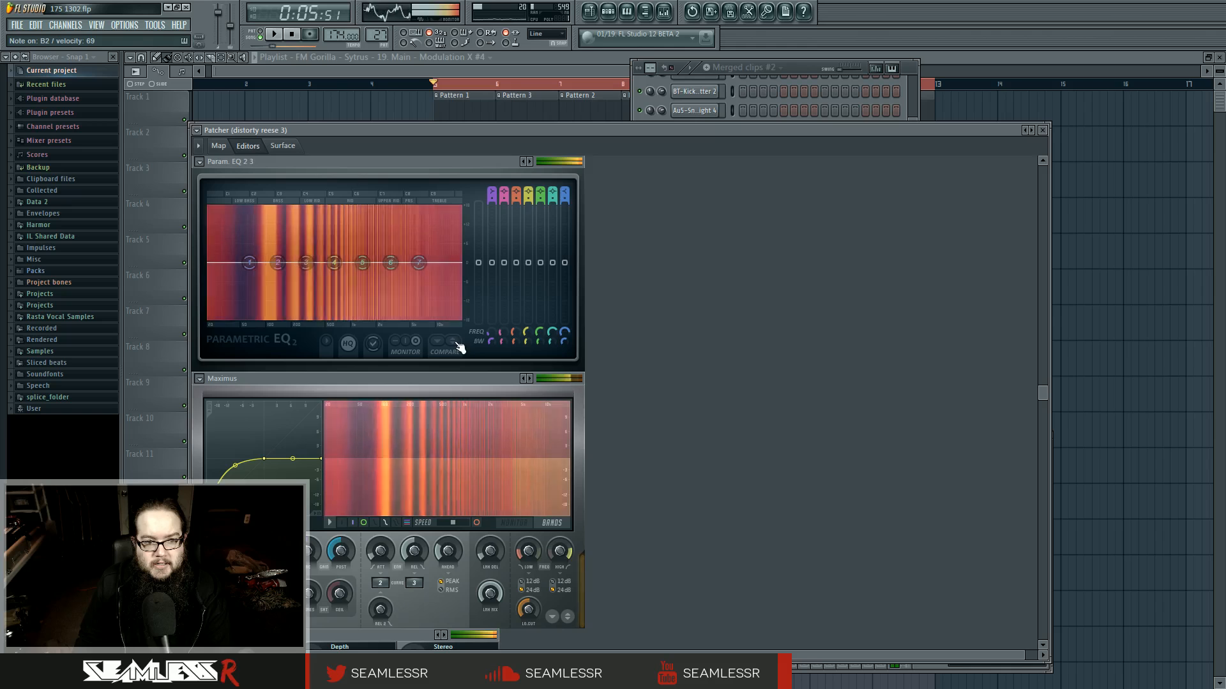
left_click(459, 345)
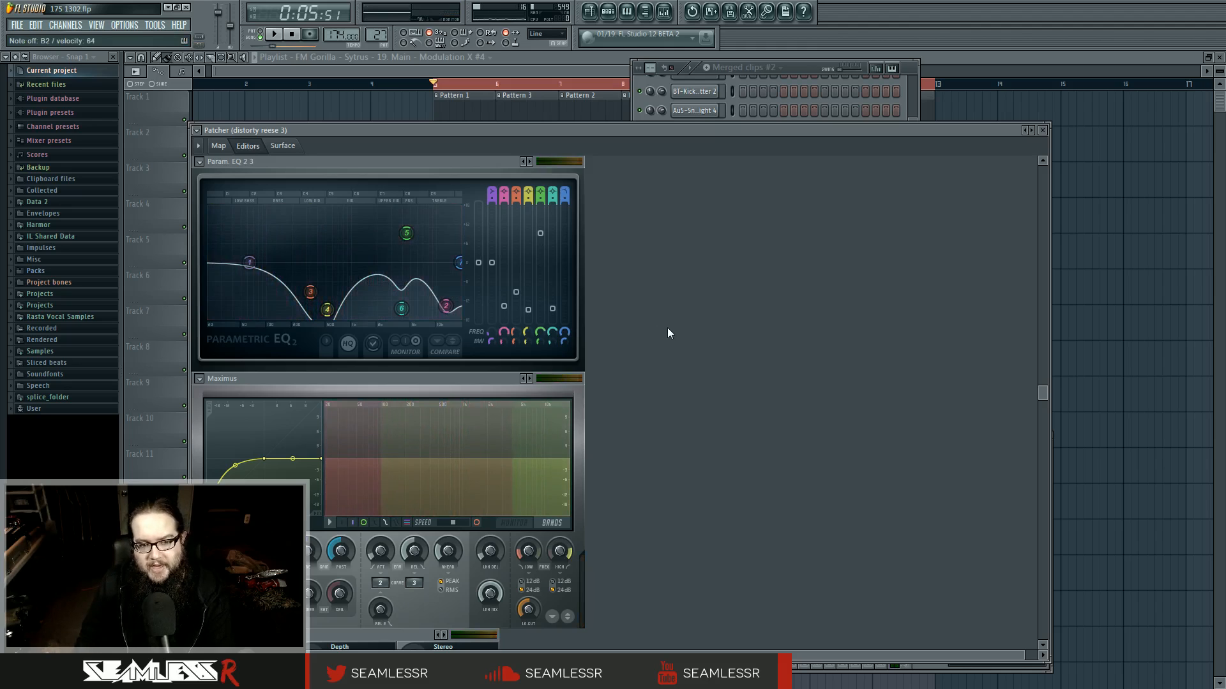
left_click(218, 146)
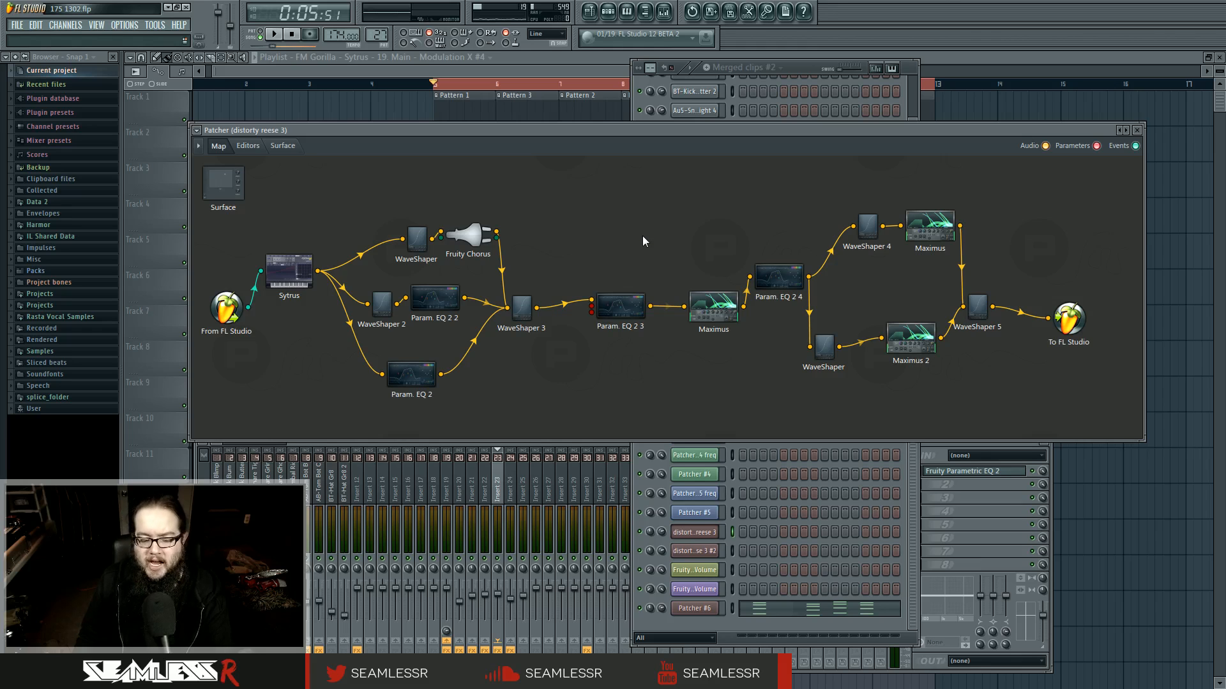
Close the distorty reese 3 Patcher and inspect the Fruity Flanger on mixer Insert 24, used by distorty reese 3 #2.
left_click(1137, 130)
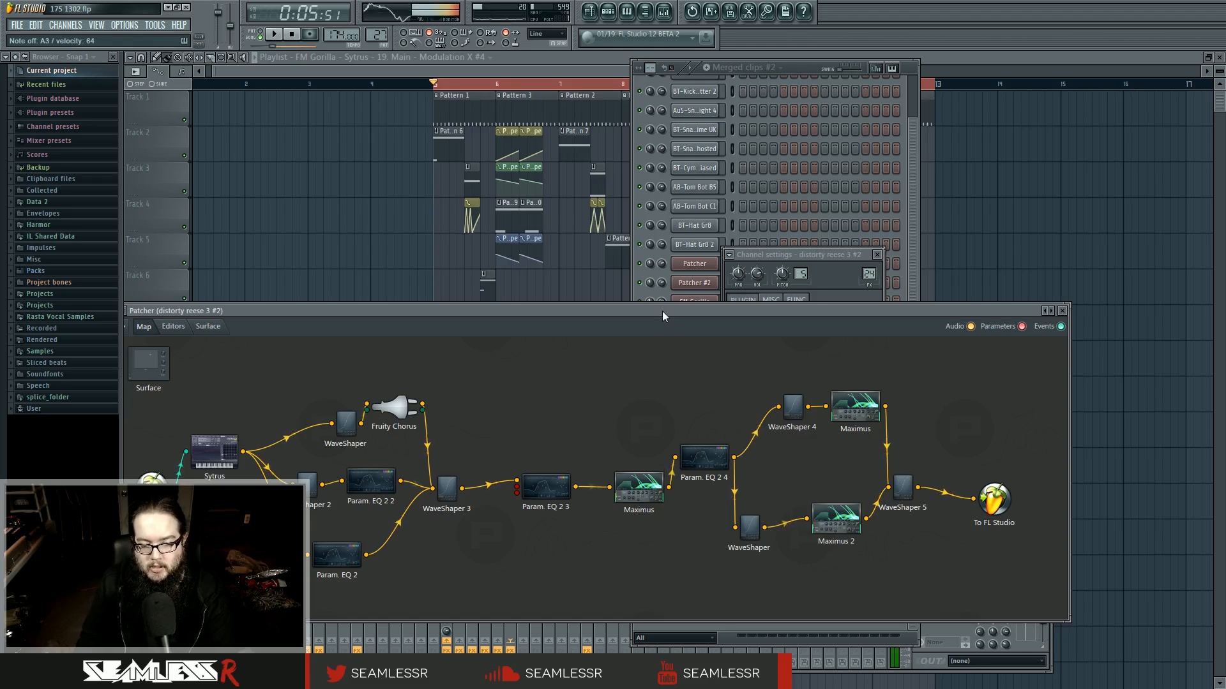
left_click(645, 11)
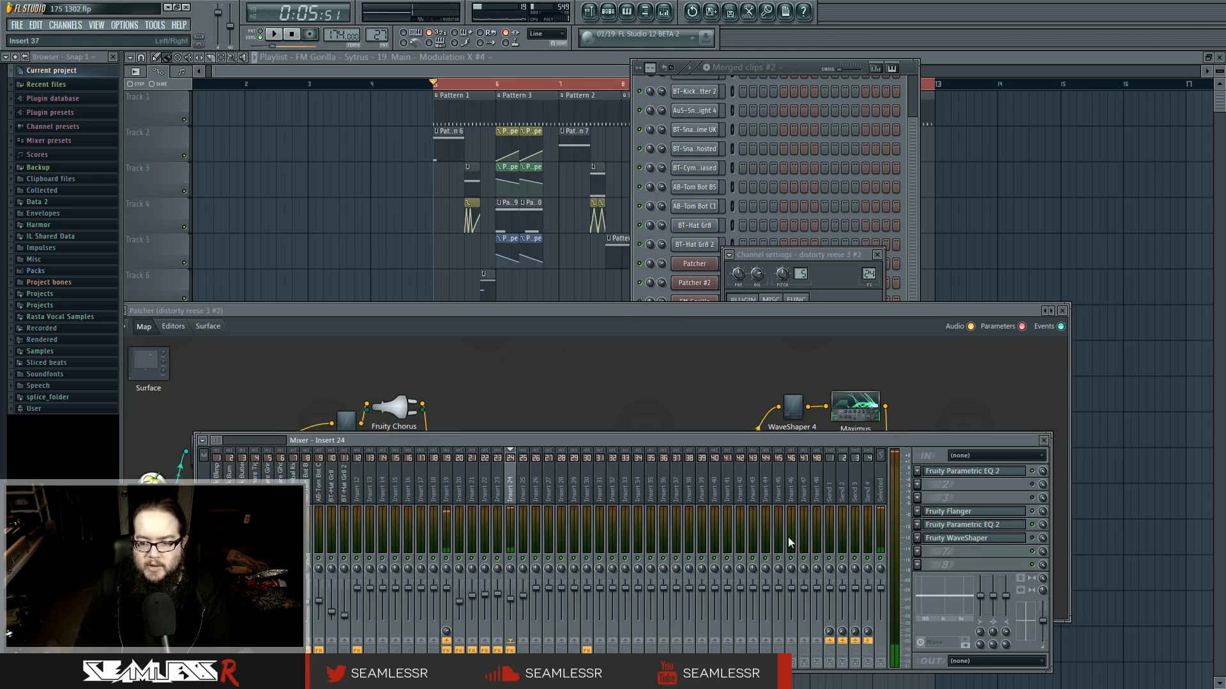
left_click(1006, 513)
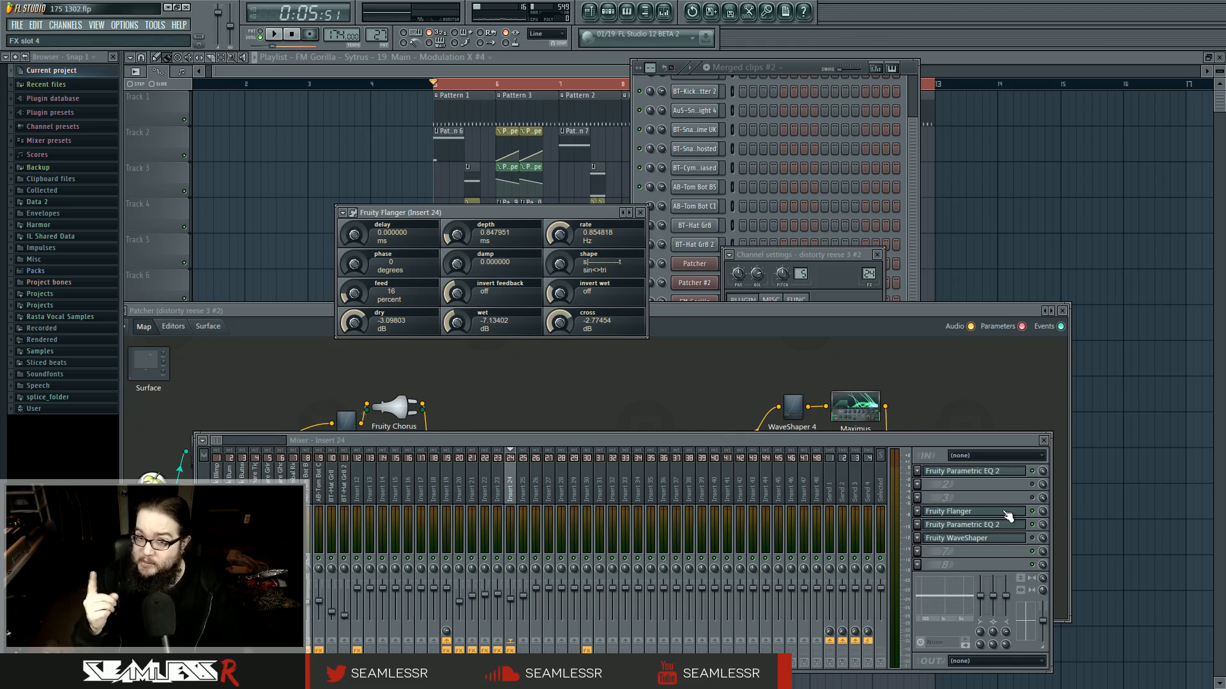
Close all open windows except the playlist, highlight the Track 11 clip just before bar 9, and clear the selection.
key("F12")
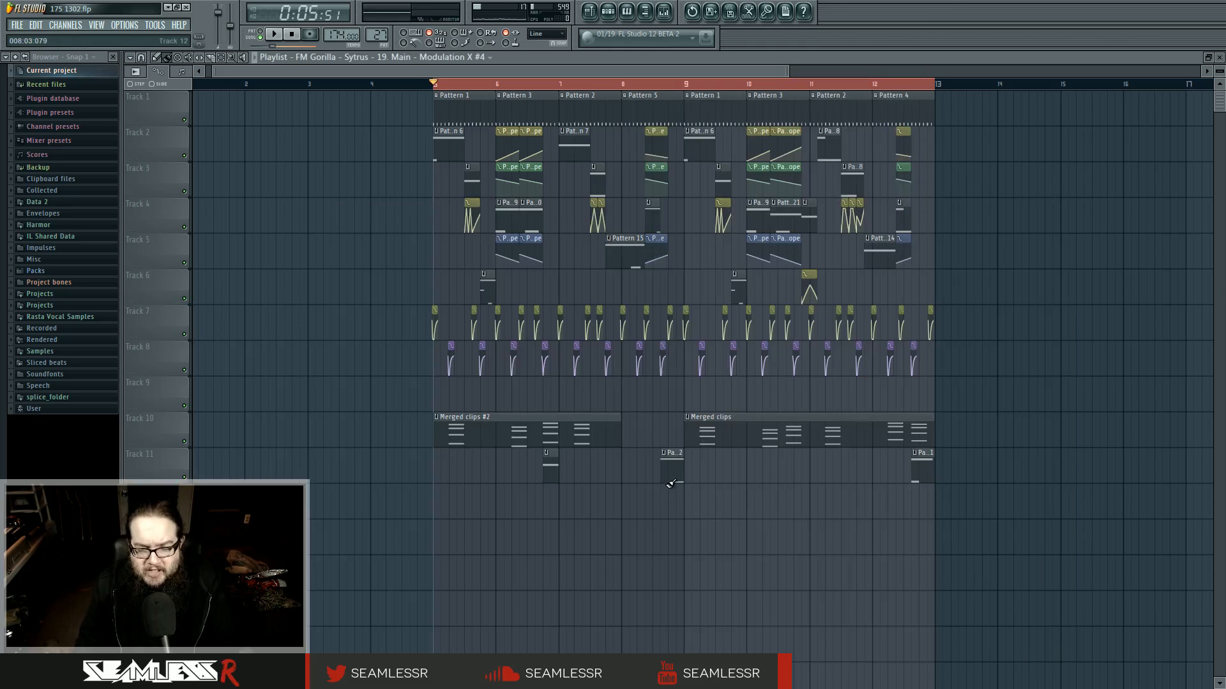
left_click_drag(654, 479, 693, 483)
left_click(692, 483, "ctrl")
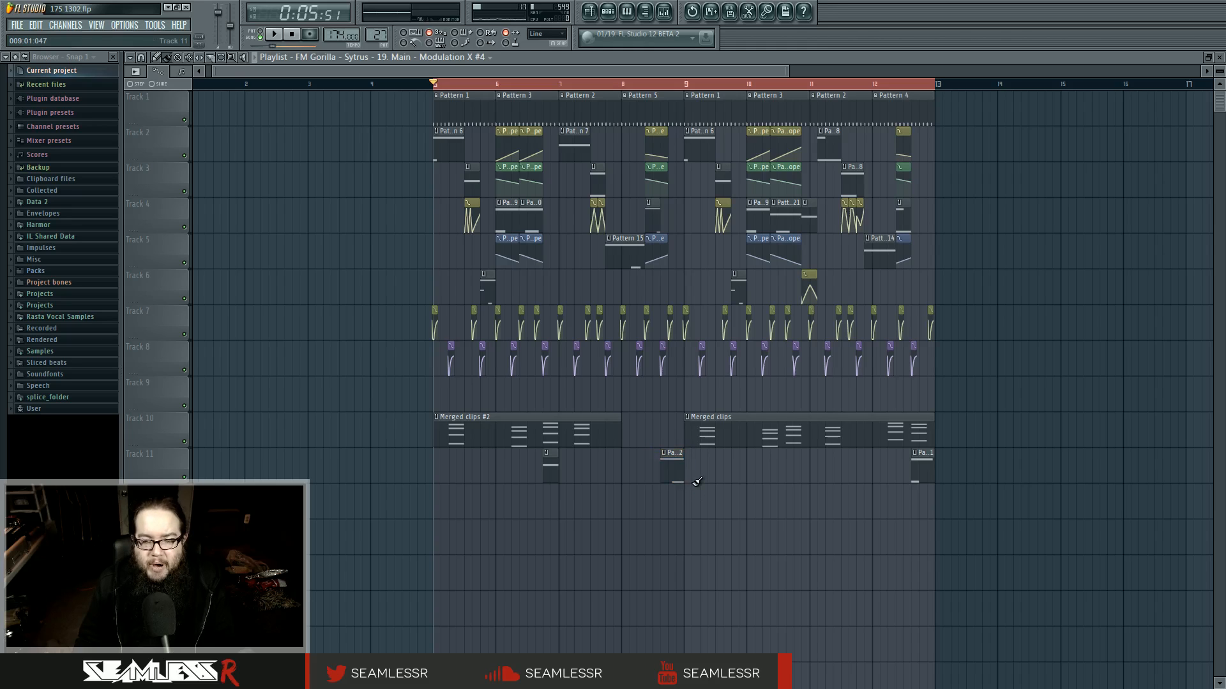
left_click_drag(666, 484, 700, 486)
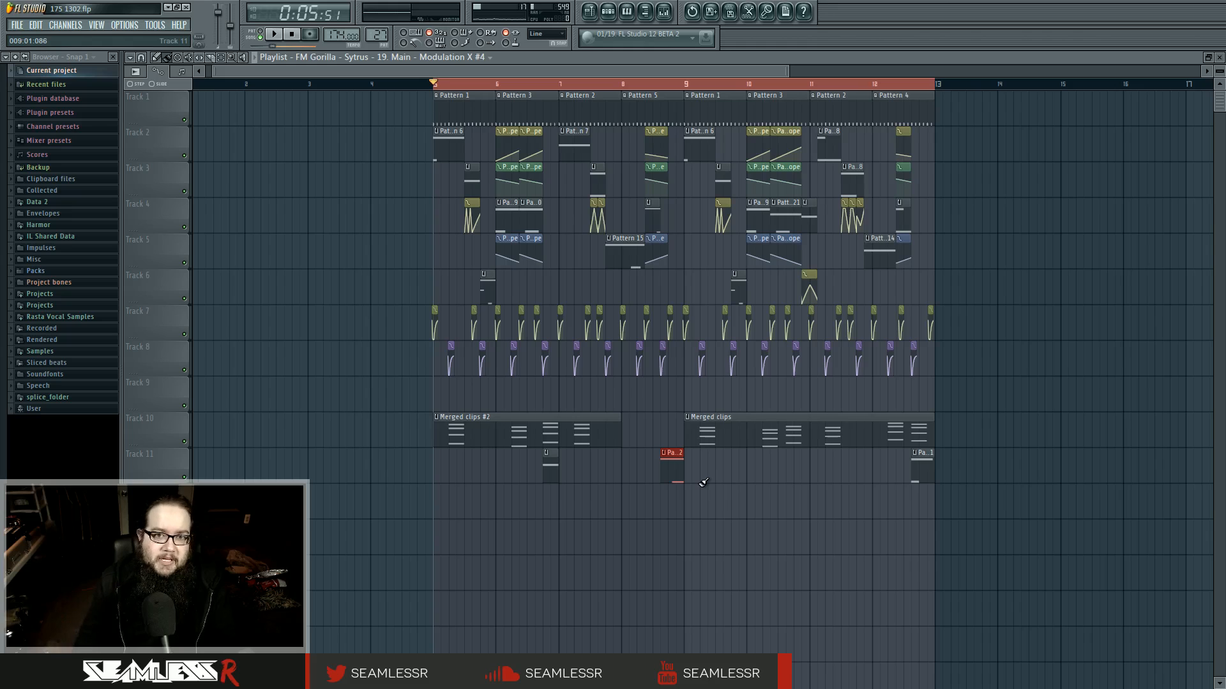
left_click(708, 487)
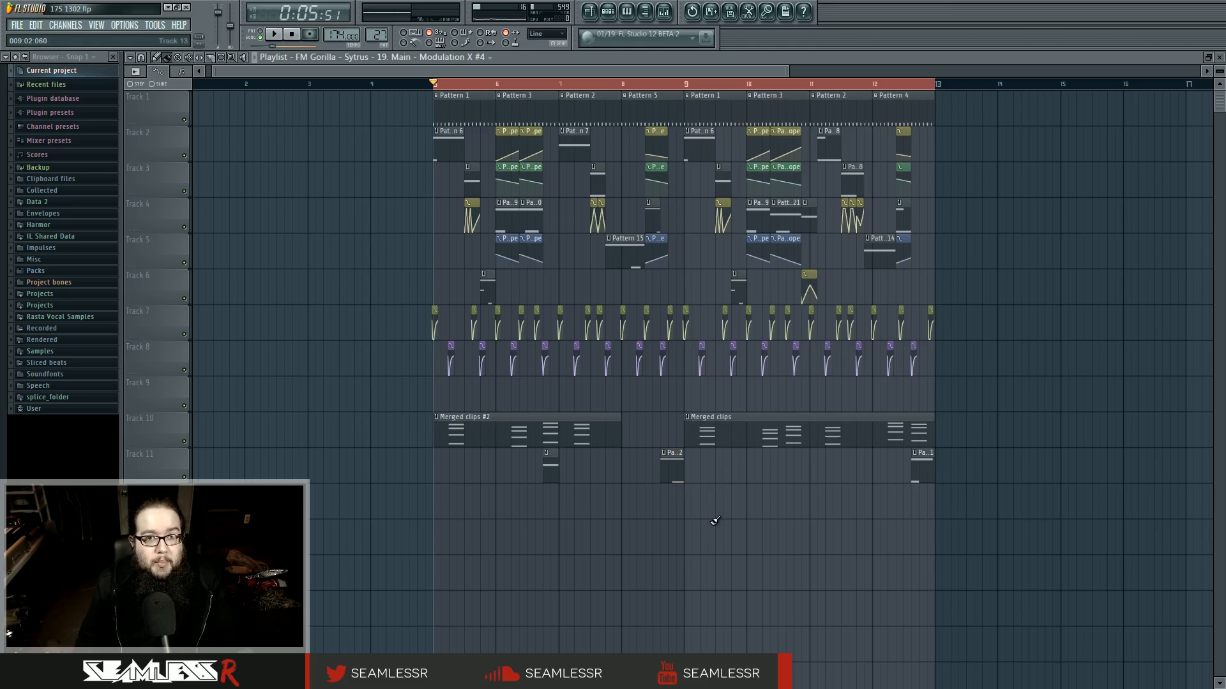
Play the arrangement again from bar 5, stop it, and place the playhead in bar 12 at the start of the last Track 11 clip.
key("space")
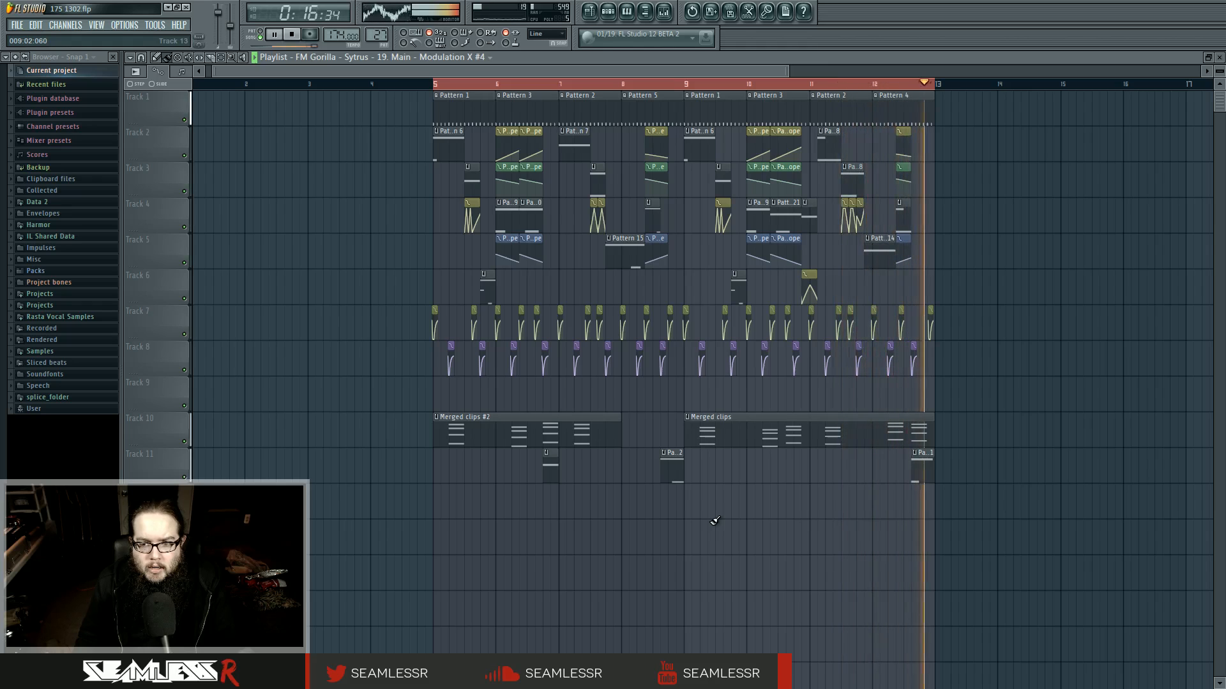
key("space")
left_click(856, 84)
left_click(866, 83)
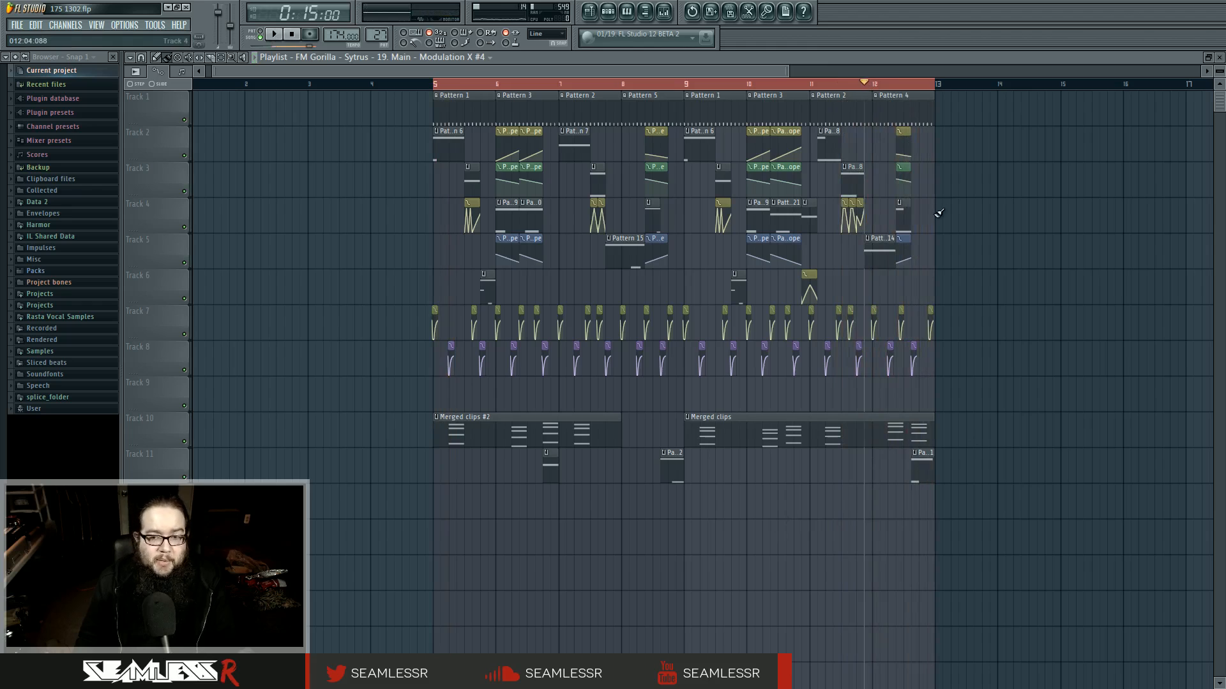
left_click(896, 83)
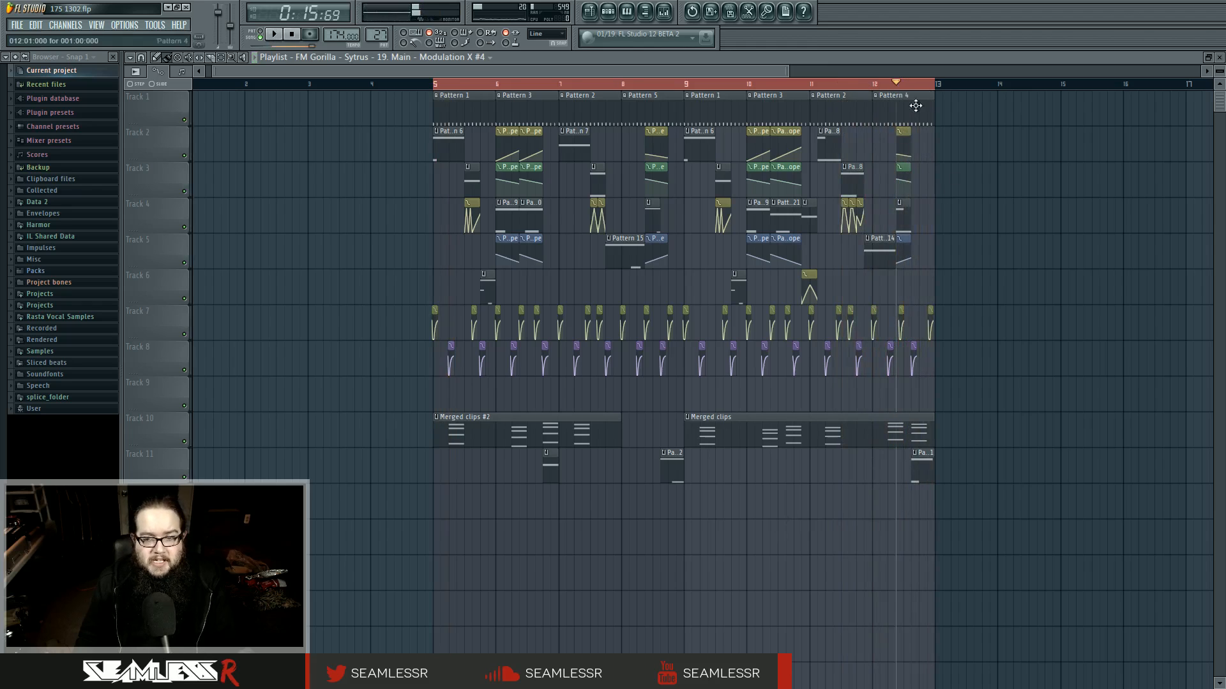
left_click(911, 84)
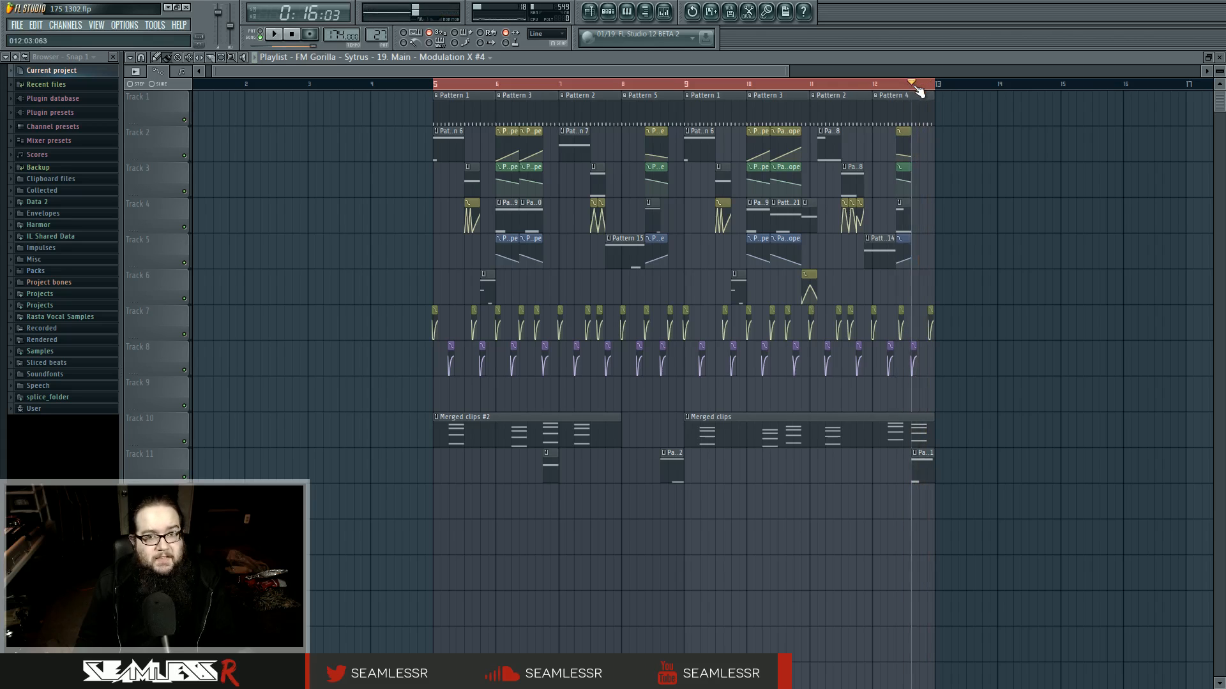
Play the arrangement from the last beat of bar 11 and stop it.
left_click(857, 83)
key("space")
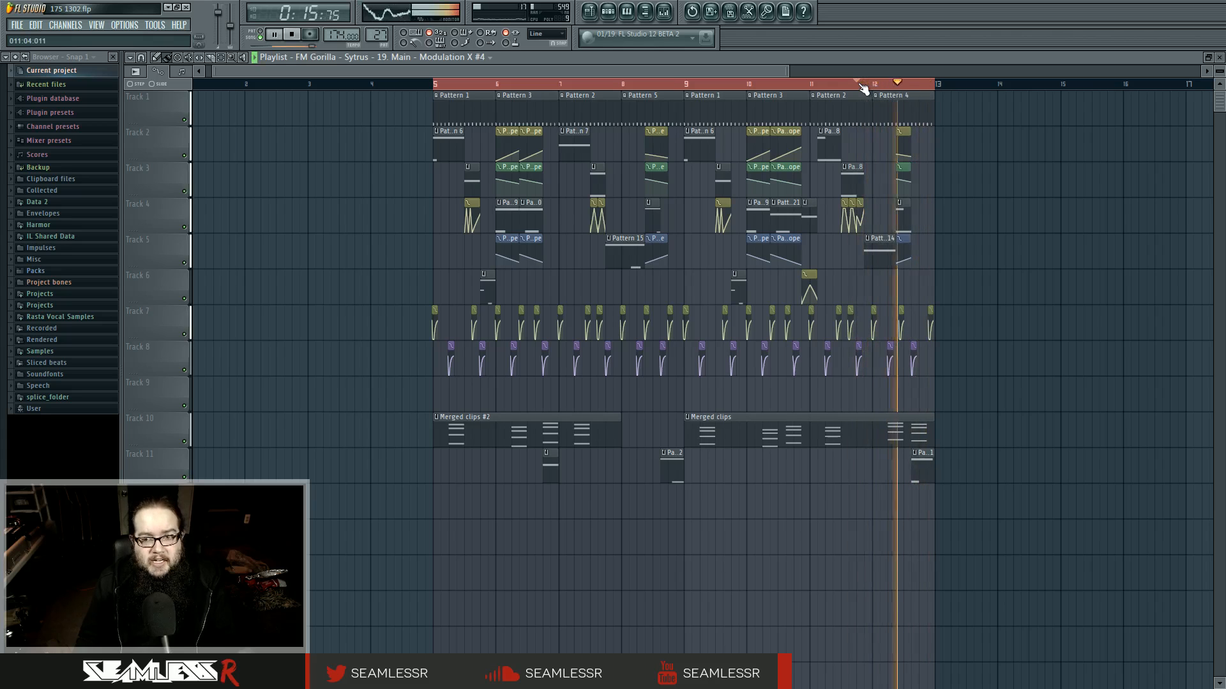
key("space")
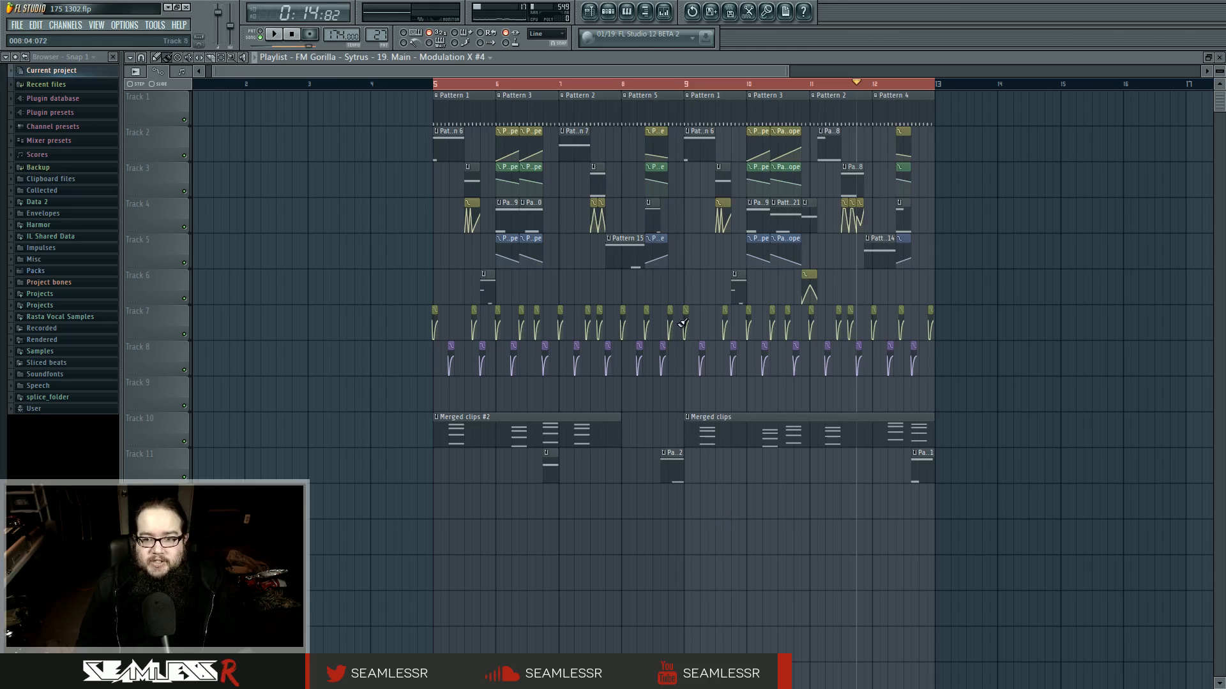
Play the arrangement from the start of bar 6, jump to just before bar 10, and stop playback.
left_click_drag(679, 264, 659, 135)
left_click(681, 185, "ctrl")
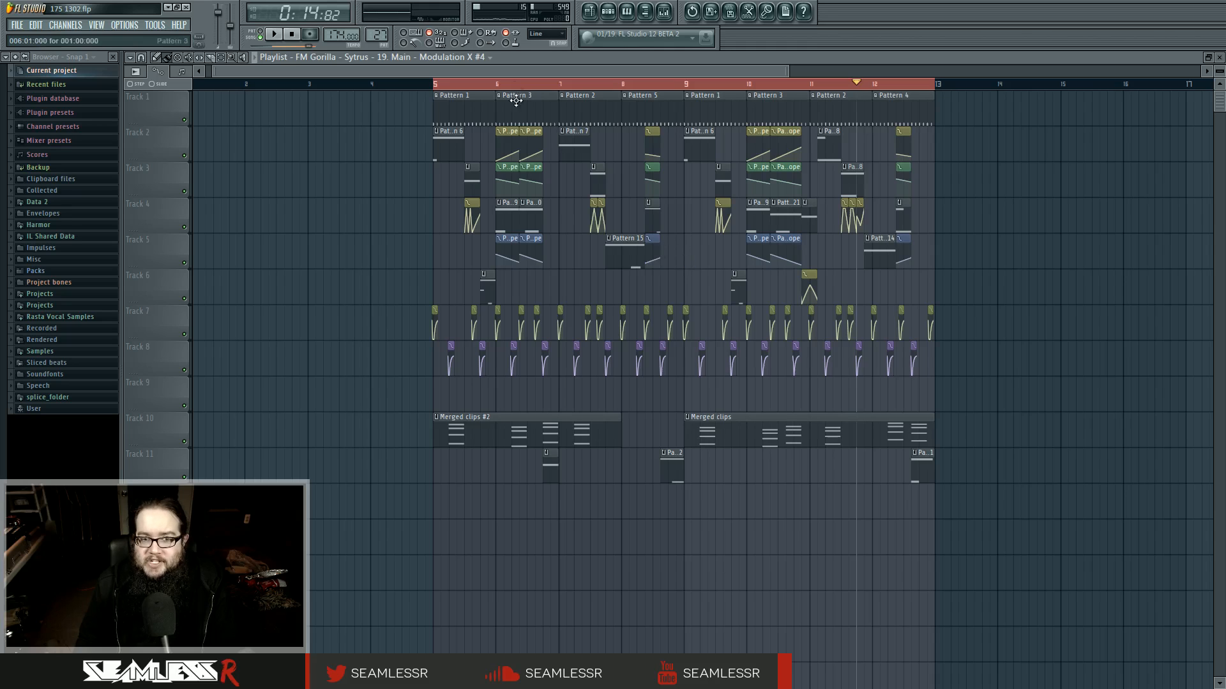
left_click(497, 83)
key("space")
left_click(743, 83)
key("space")
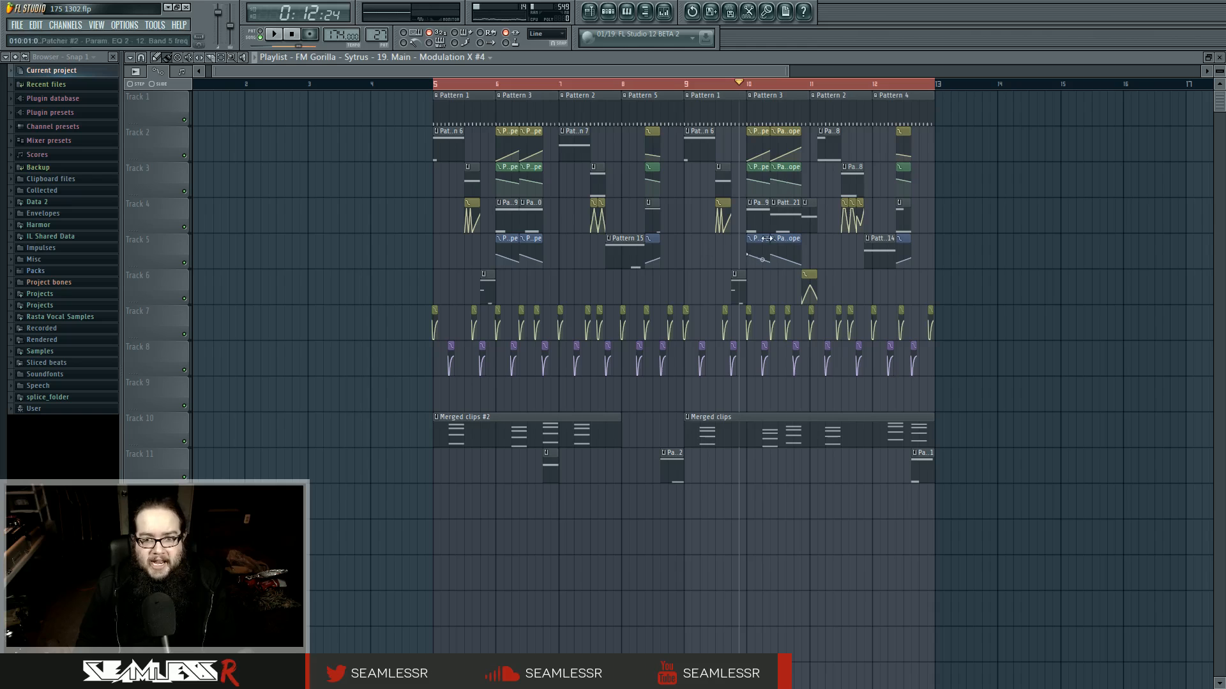
Place the playhead at bar 10 and examine the Patcher #2 flanger depth and EQ band 4 and 5 frequency envelopes.
left_click(748, 84)
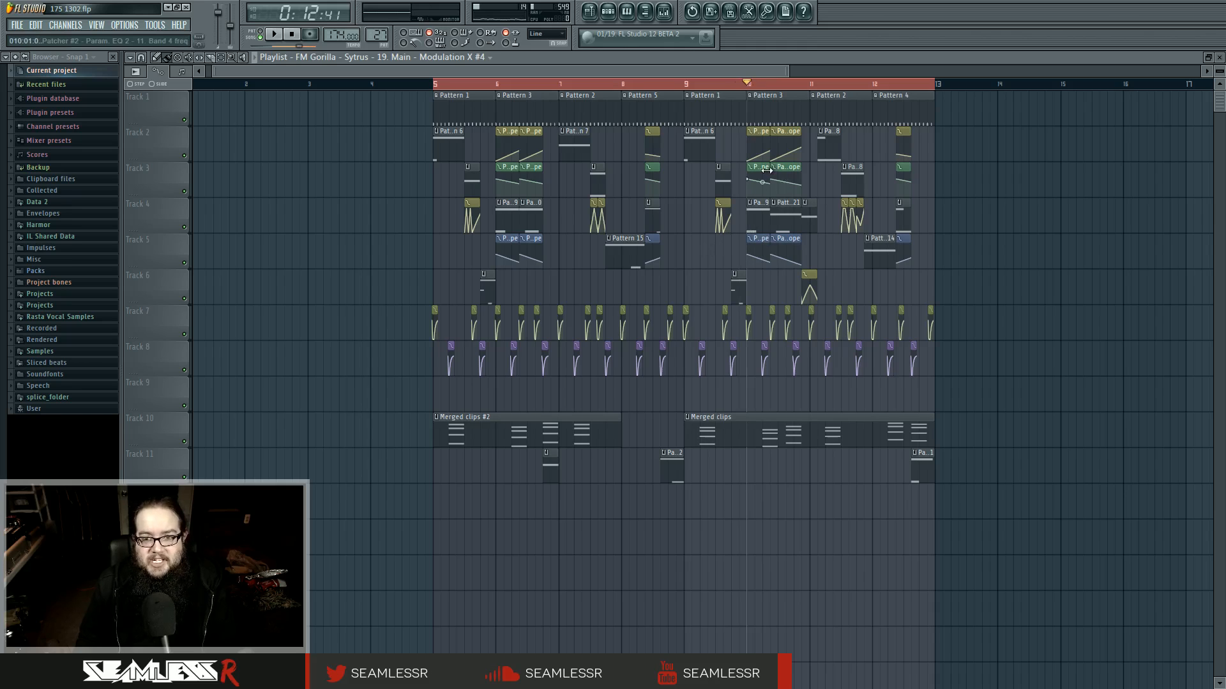
scroll(766, 167, "up", 3)
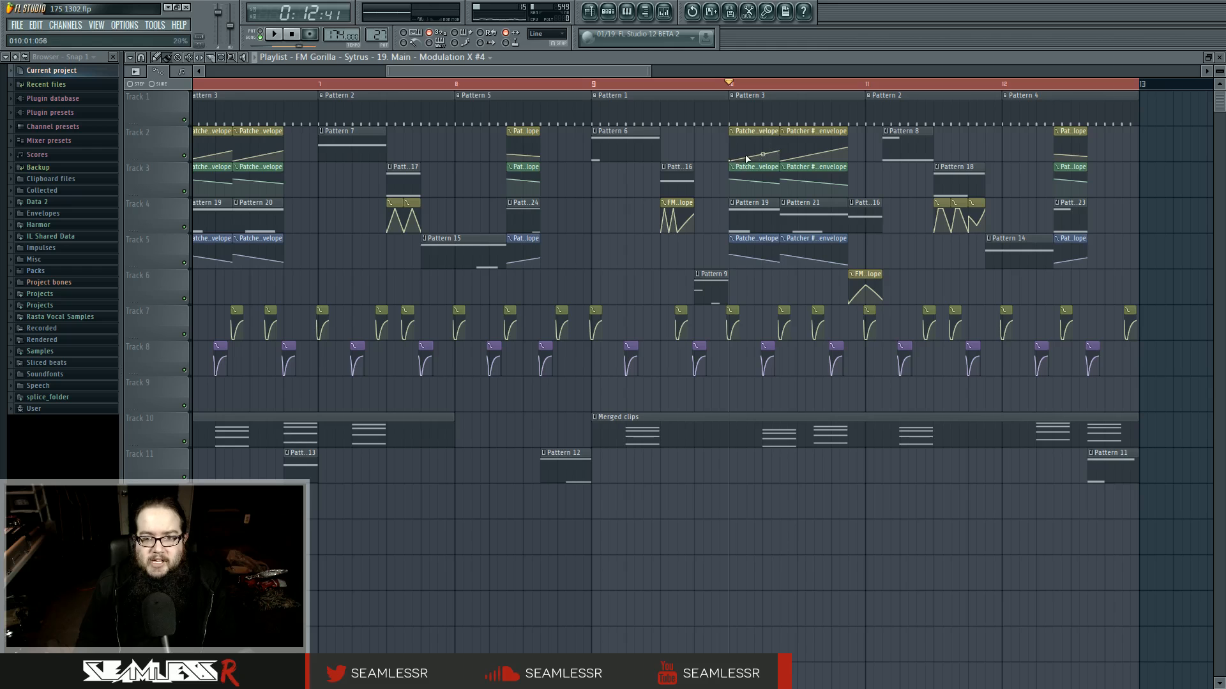
scroll(747, 158, "up", 5)
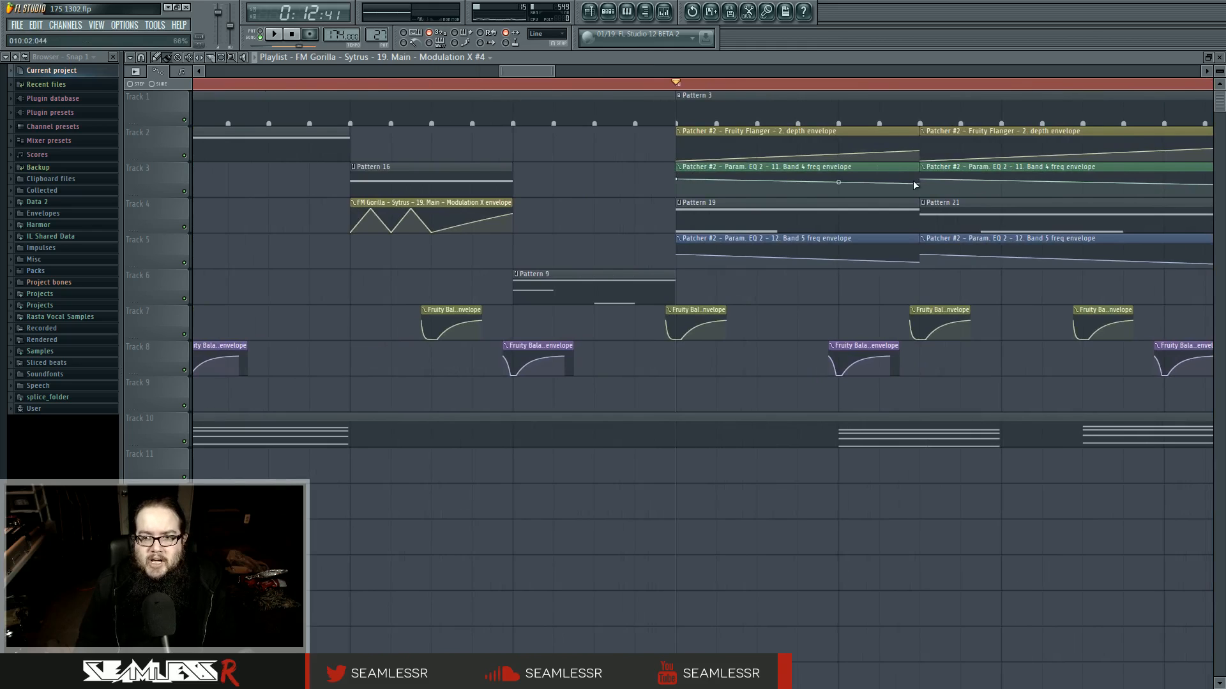
scroll(840, 285, "down", 4)
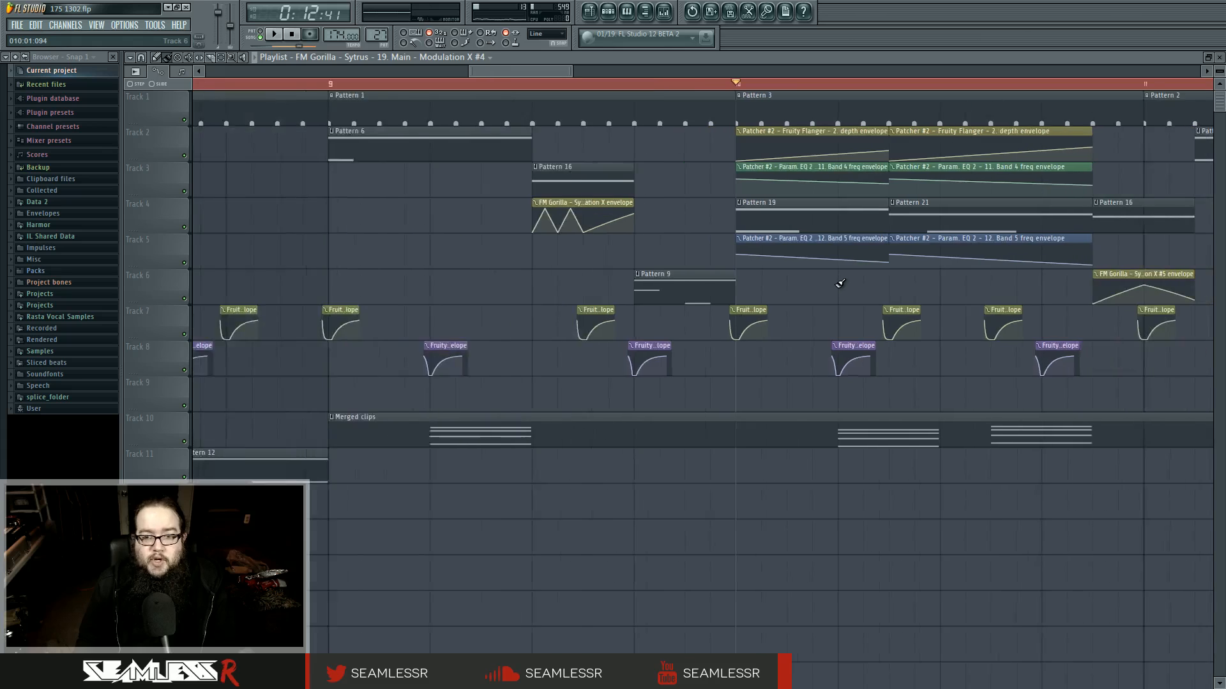
Inspect Pattern 19's notes in the piano roll, play the passage from bar 10, recheck the notes, and return to the playlist.
double_click(816, 229)
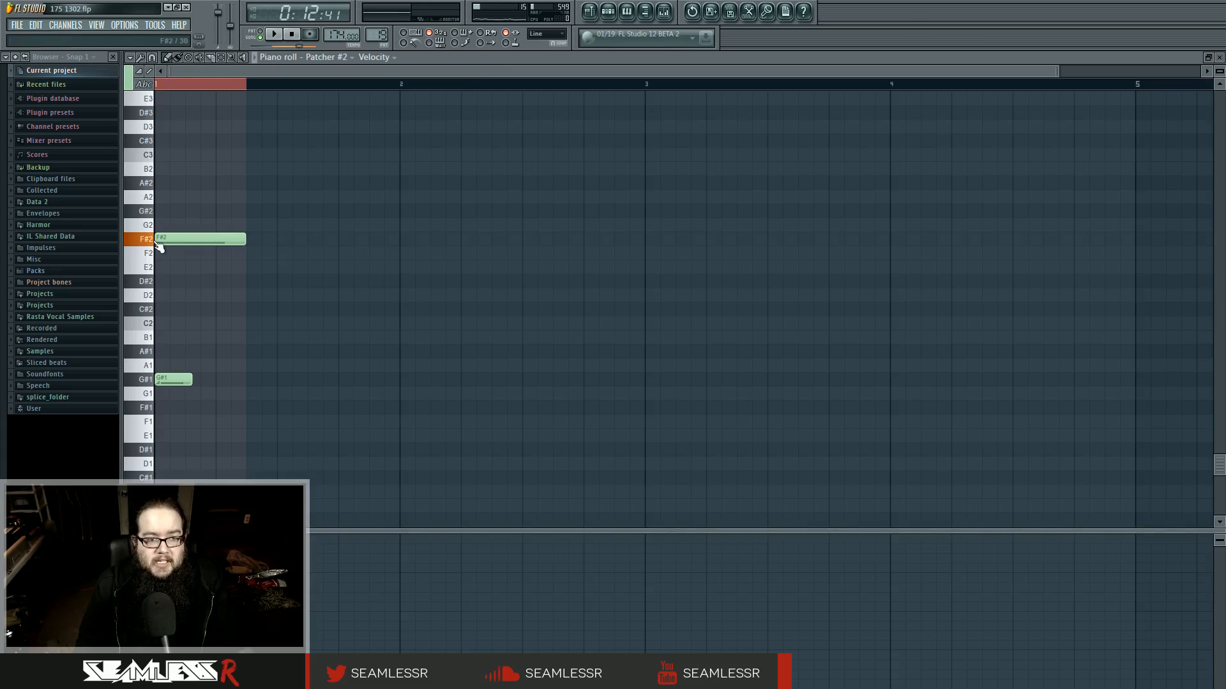
left_click(588, 11)
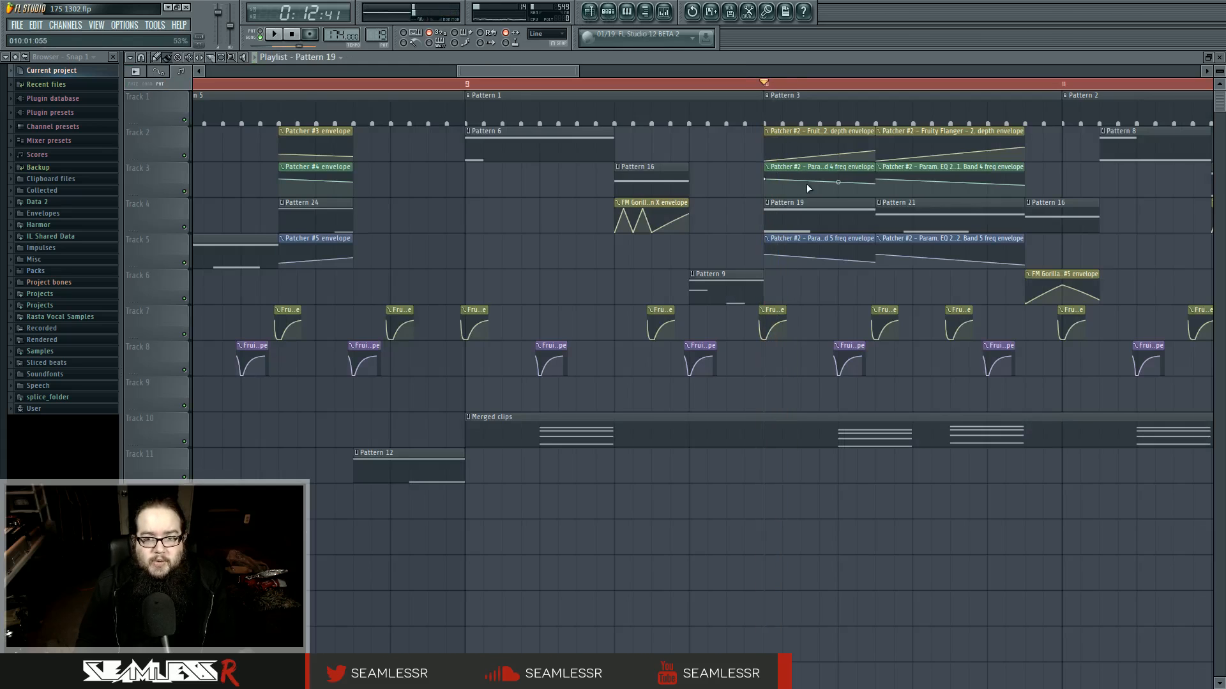
key("space")
double_click(798, 203)
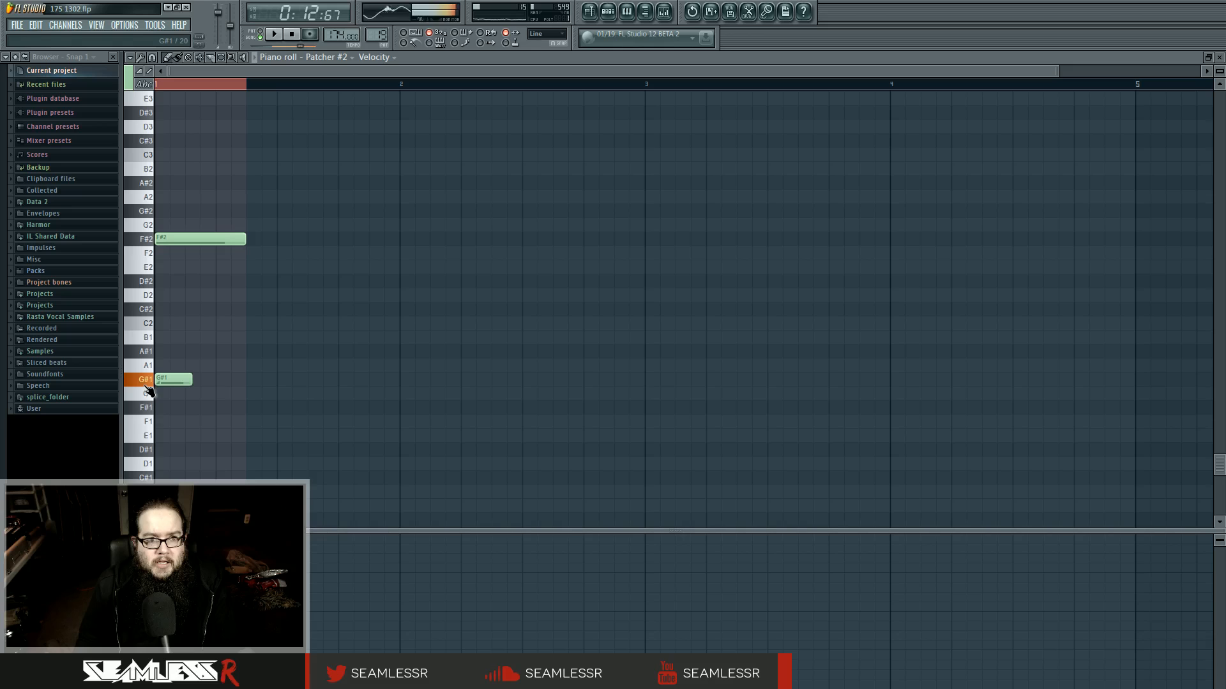
left_click(589, 11)
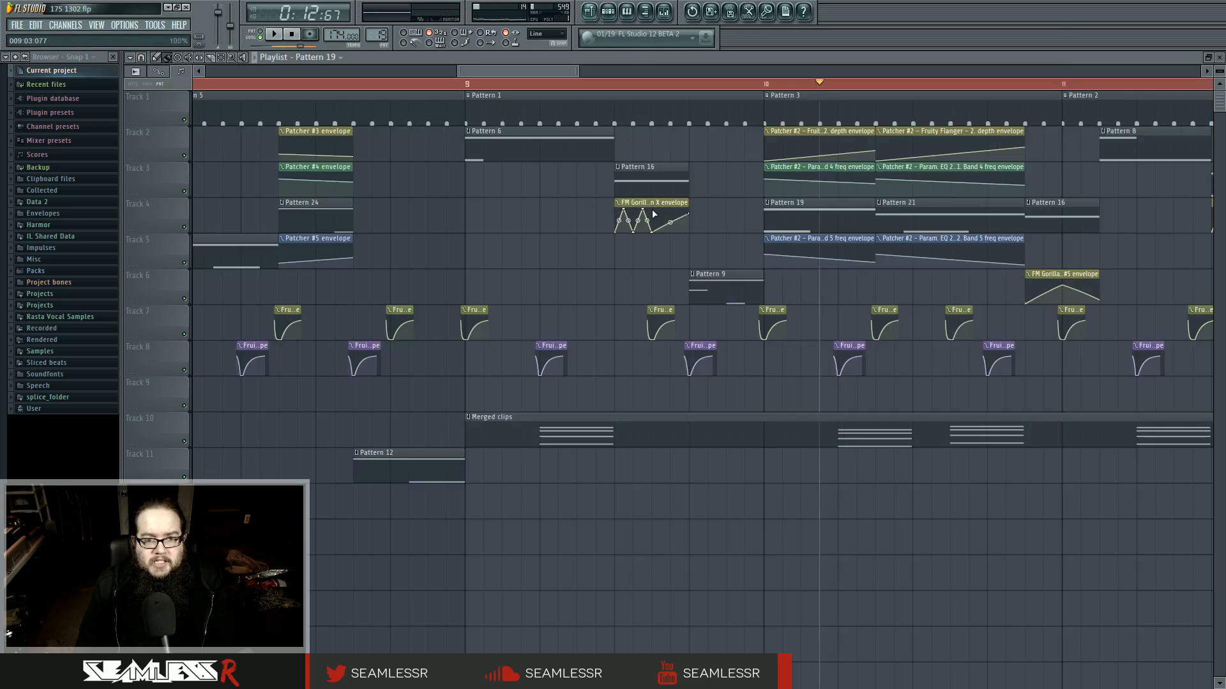
Open the bar 9 Pattern 6 clip in the piano roll, audition its two note pitches, and return to the playlist.
double_click(528, 156)
left_click(145, 225)
left_click(153, 407)
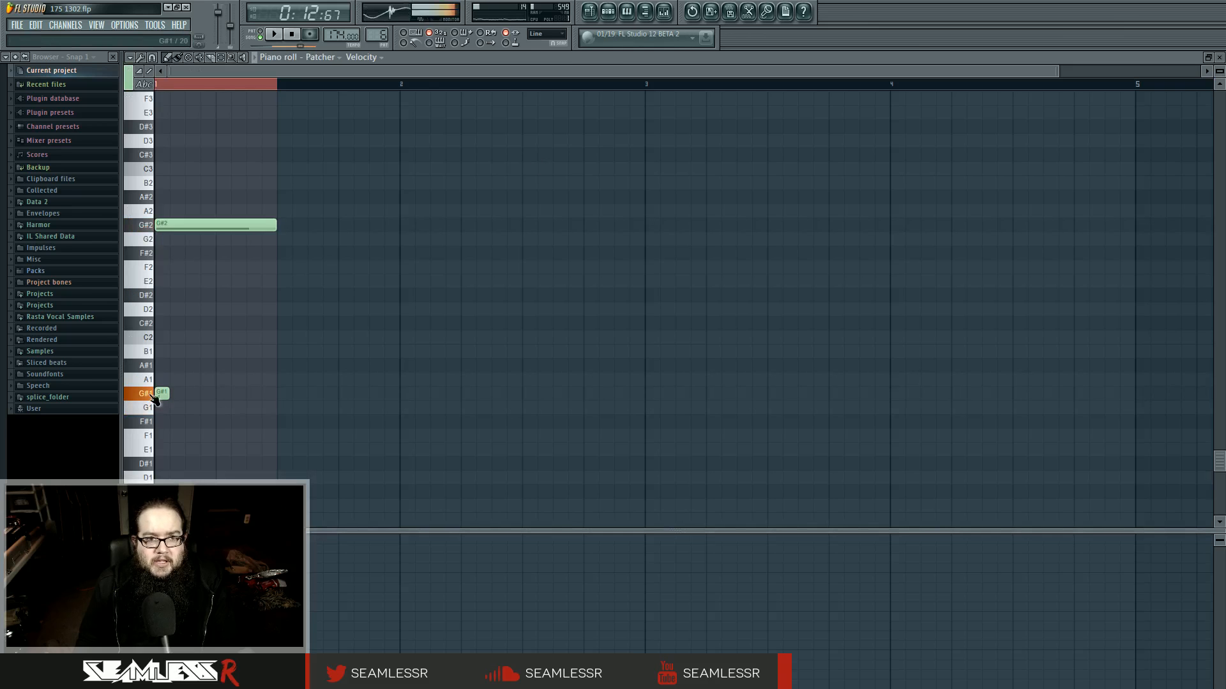
left_click(589, 11)
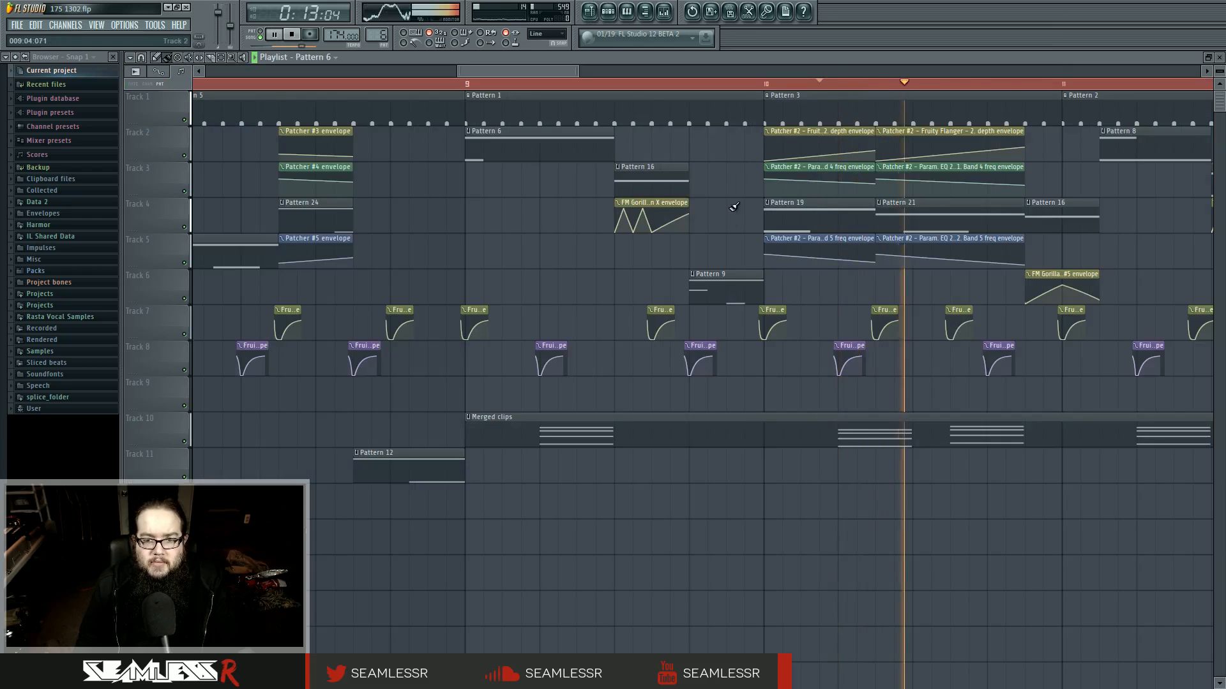
Reopen Pattern 19 in the piano roll, inspect Patcher #2's map, stop playback, and return to the playlist.
scroll(760, 223, "down", 4)
double_click(757, 224)
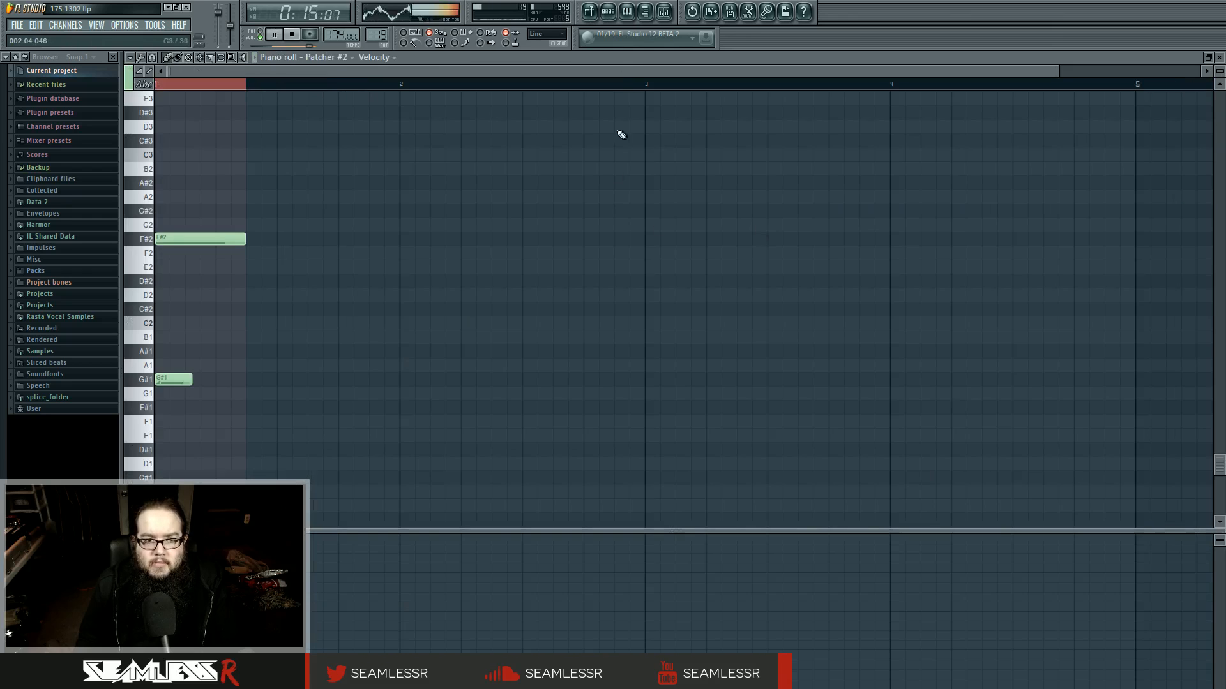
left_click(608, 12)
left_click(695, 286)
key("space")
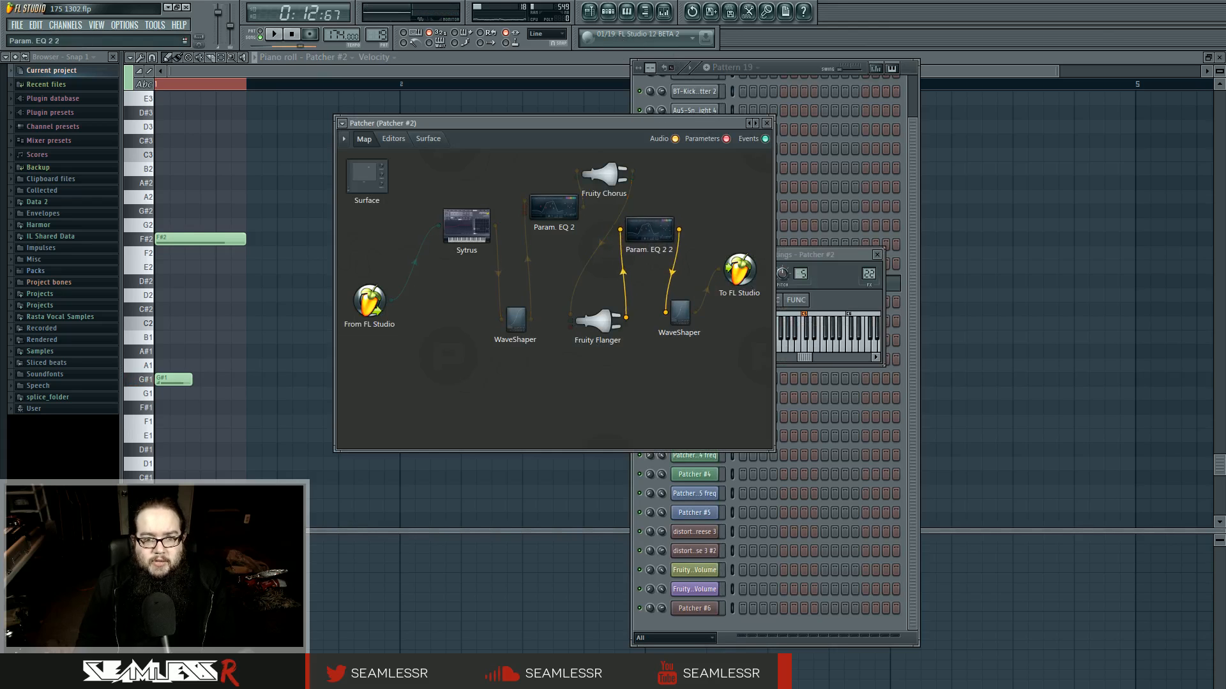
left_click(608, 13)
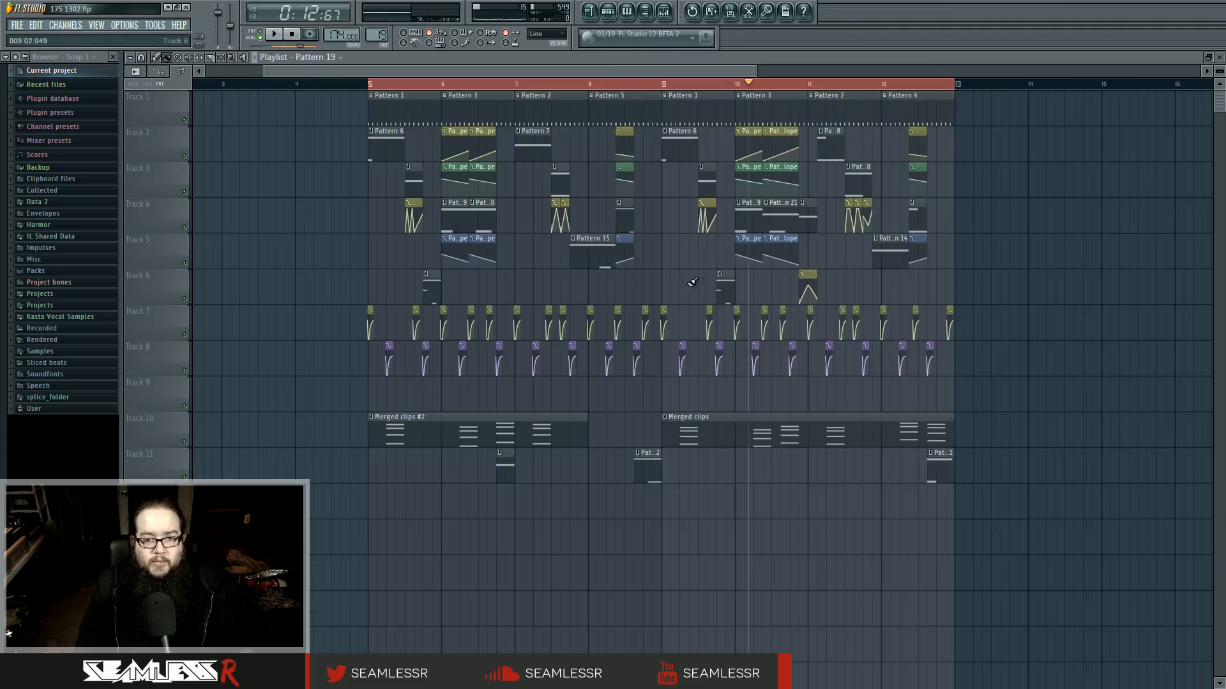
Play the arrangement from the middle of bars 7, 5 and 9 in turn, and stop playback.
left_click(551, 84)
key("space")
key("space")
left_click(405, 83)
key("space")
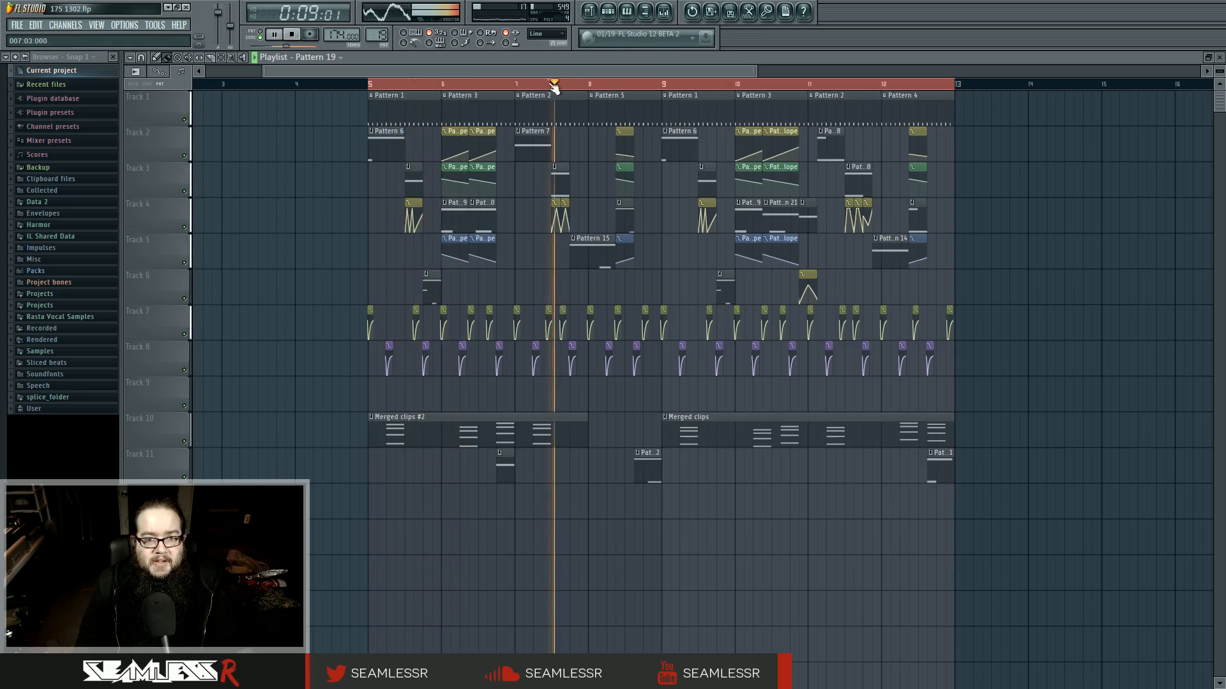
left_click(697, 84)
key("space")
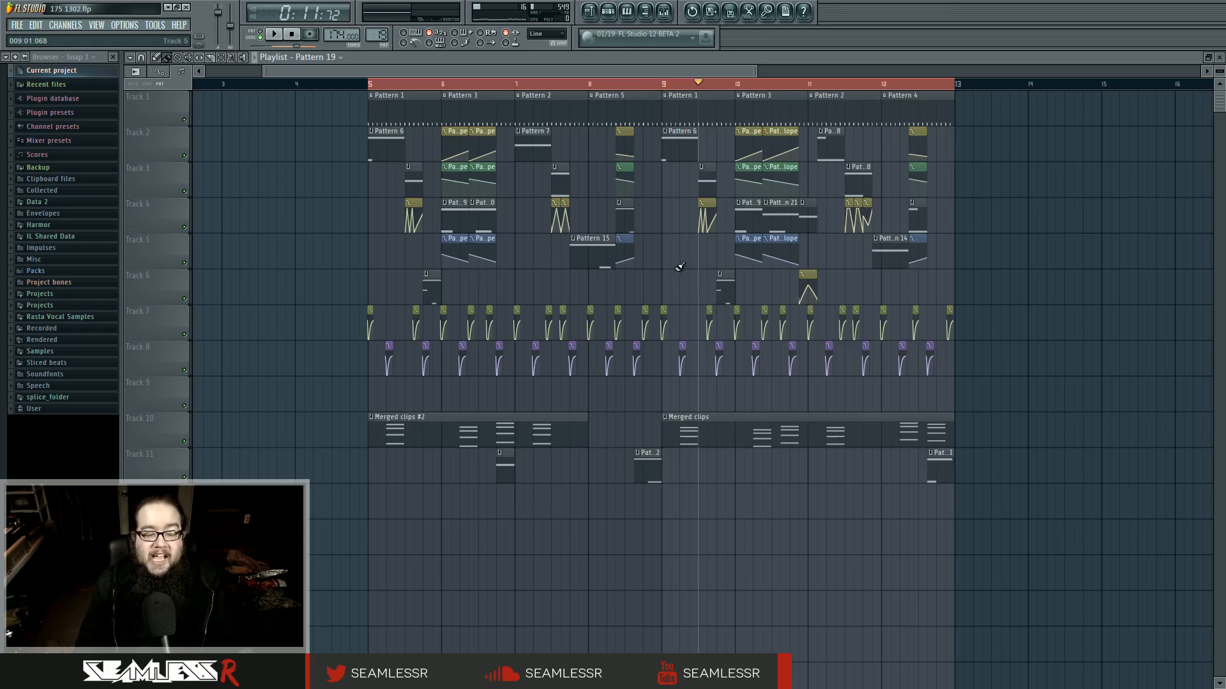
Return the playhead to bar 5, open the distorty reese 3 #2 Patcher, and show its target mixer track, Insert 24.
left_click(376, 84)
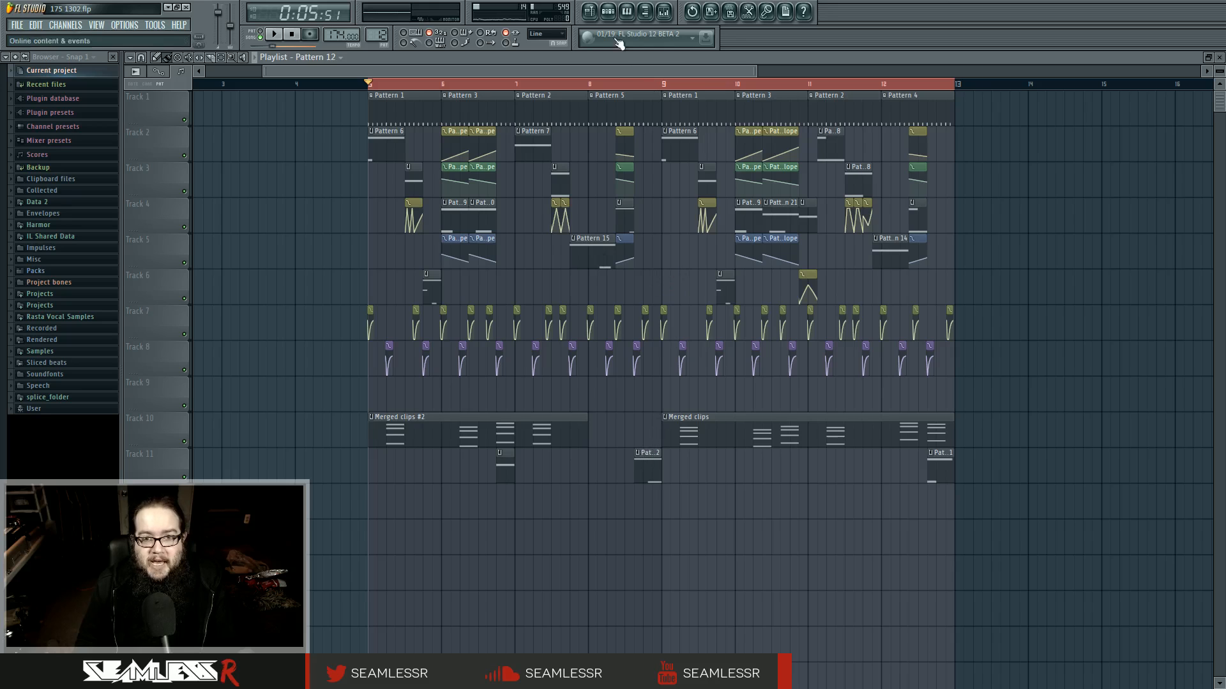
left_click(607, 12)
left_click(696, 551)
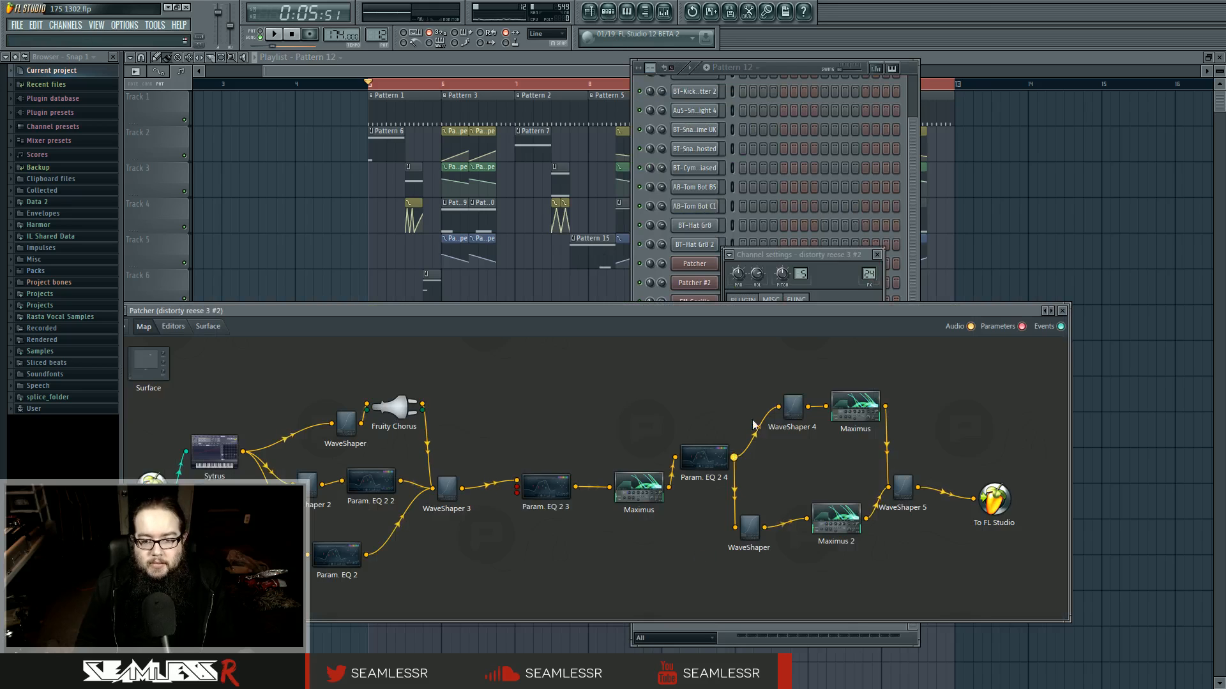
double_click(868, 273)
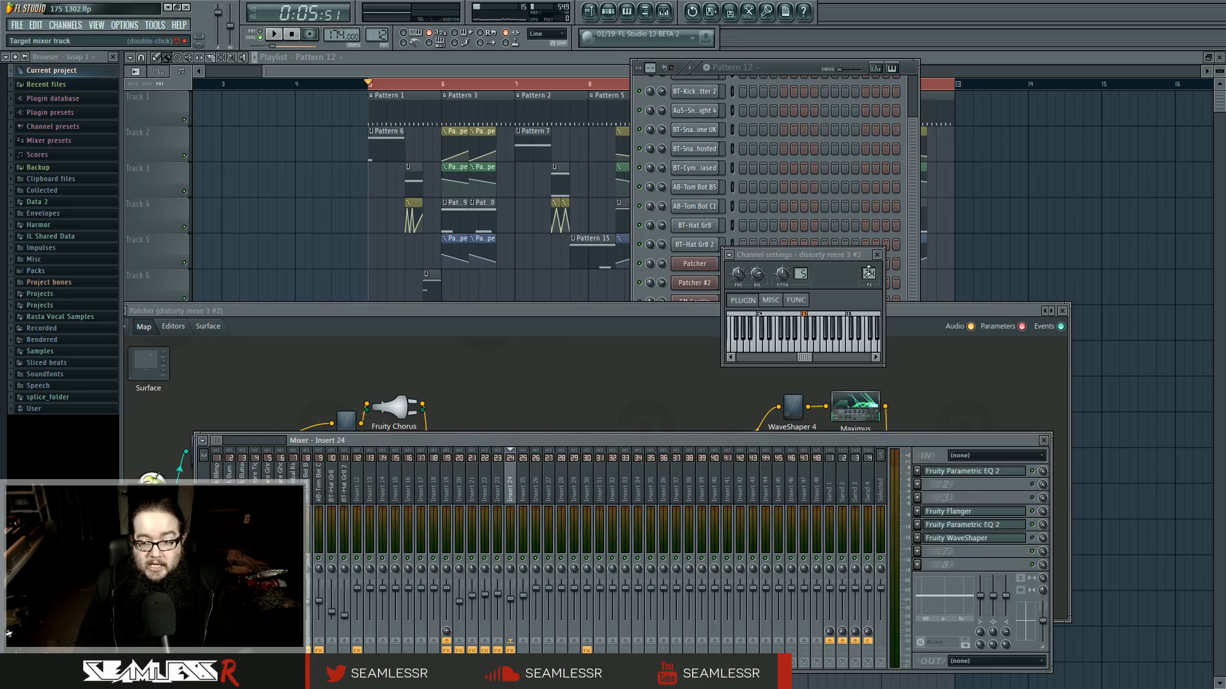
View the Fruity Flanger and check the Fruity Parametric EQ 2 effects loaded on Insert 24.
left_click(985, 512)
left_click(985, 528)
left_click(985, 527)
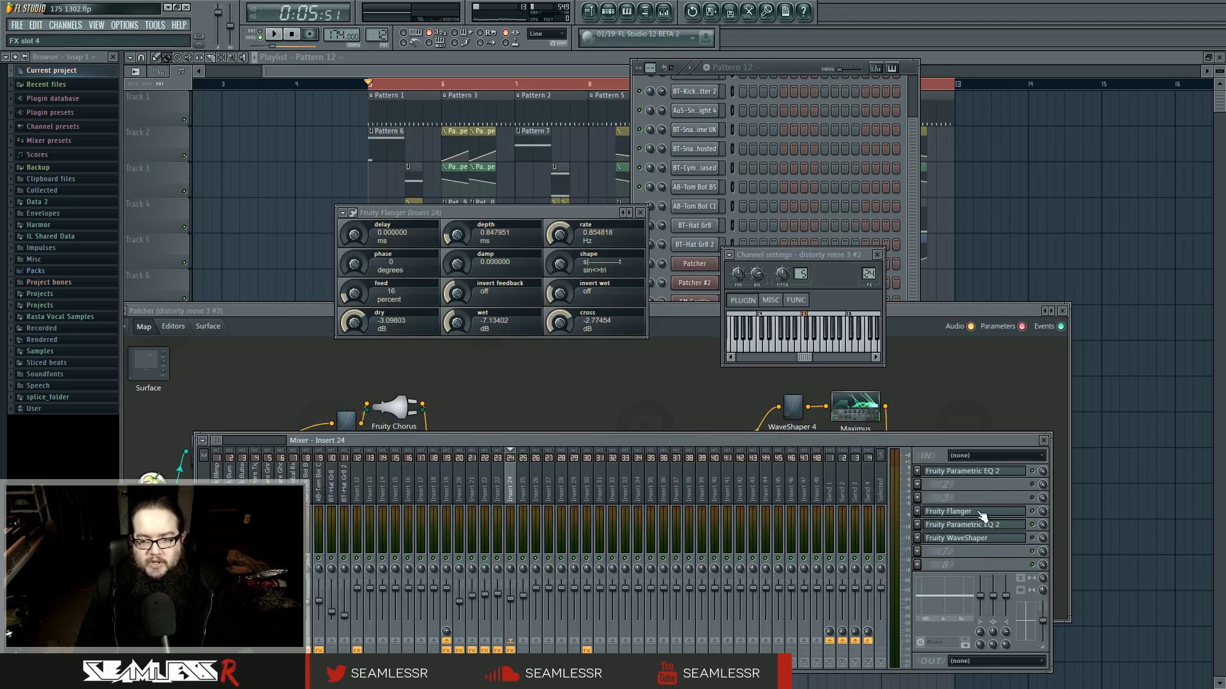
left_click(979, 474)
left_click(979, 474)
Move the Patcher window clear of the mixer, bring Insert 24 forward, and reposition the Fruity Flanger window.
left_click(662, 313)
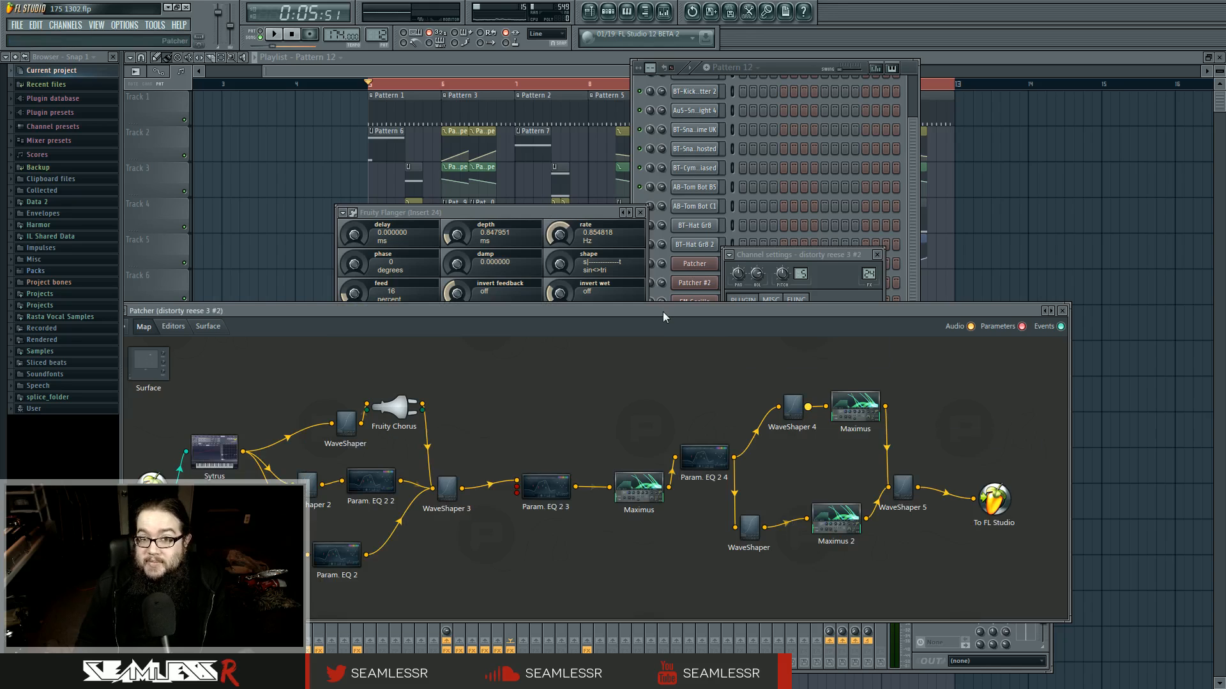
left_click_drag(662, 312, 678, 540)
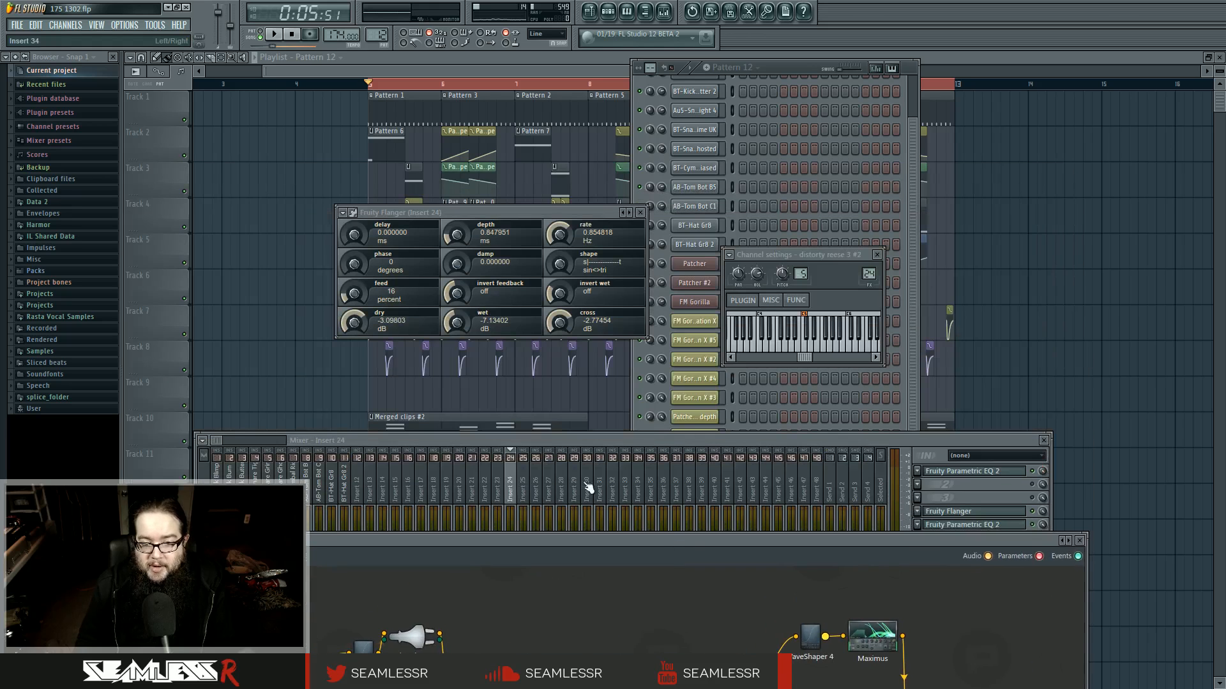
left_click(513, 473)
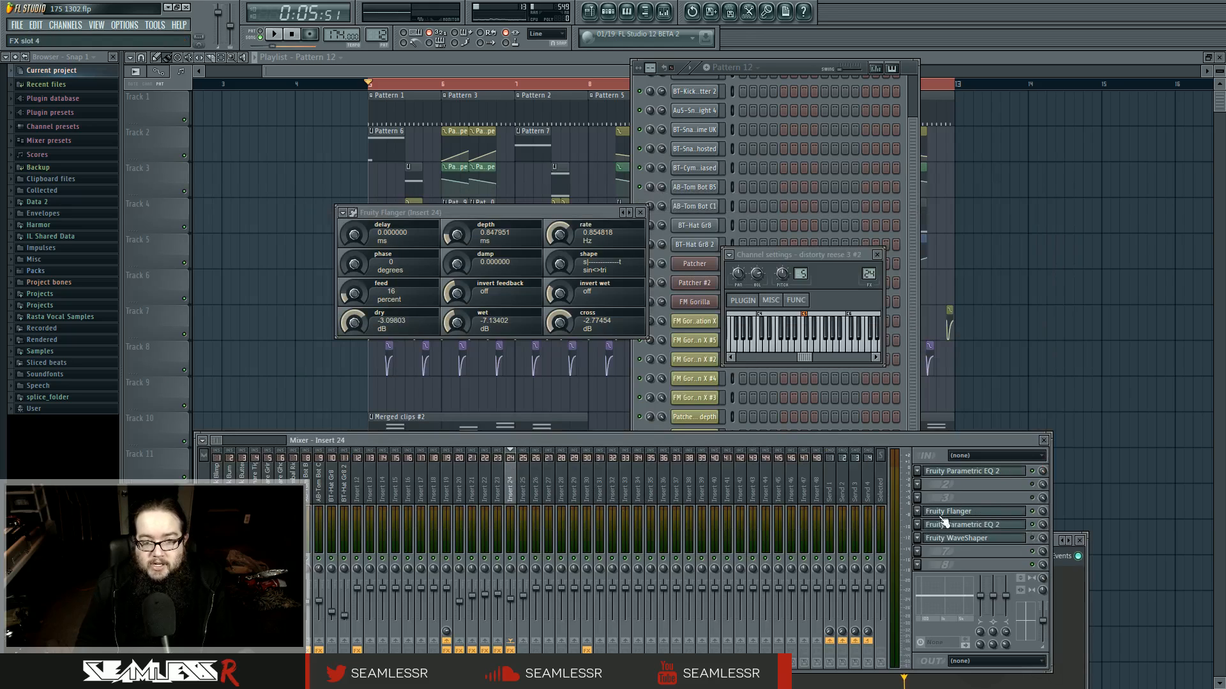
left_click_drag(523, 217, 661, 290)
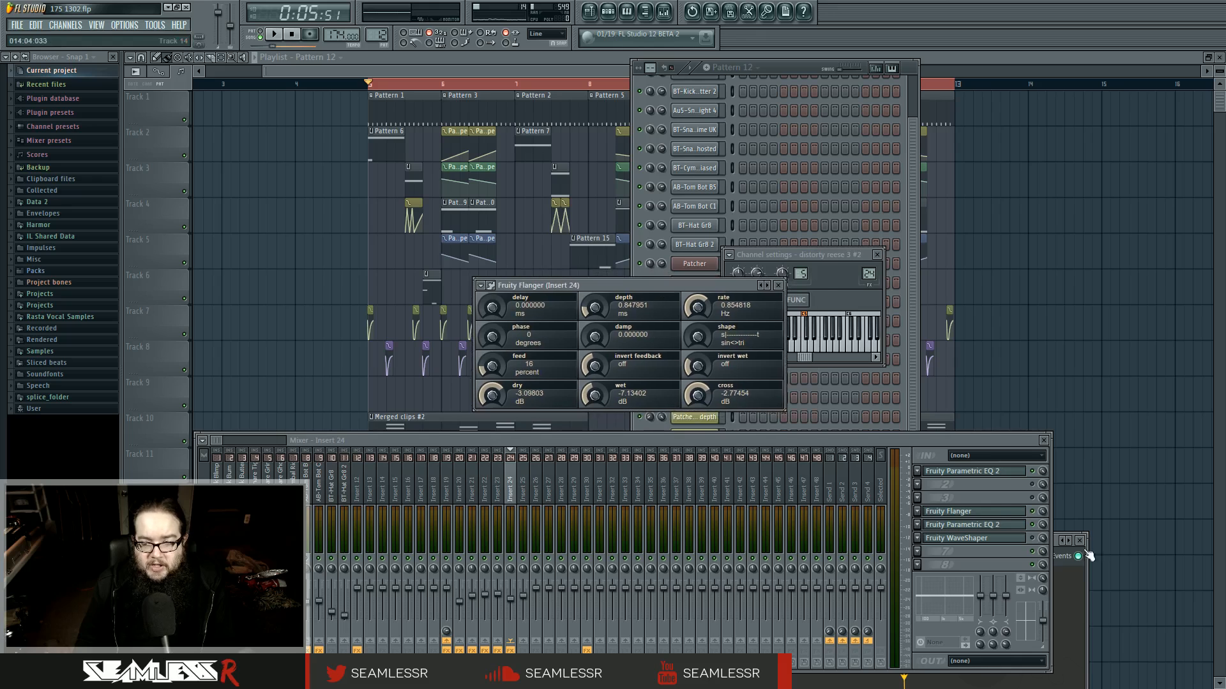
Open Insert 24's slot 1 Fruity Parametric EQ 2 and arrange it directly above the Fruity Flanger.
left_click(1000, 476)
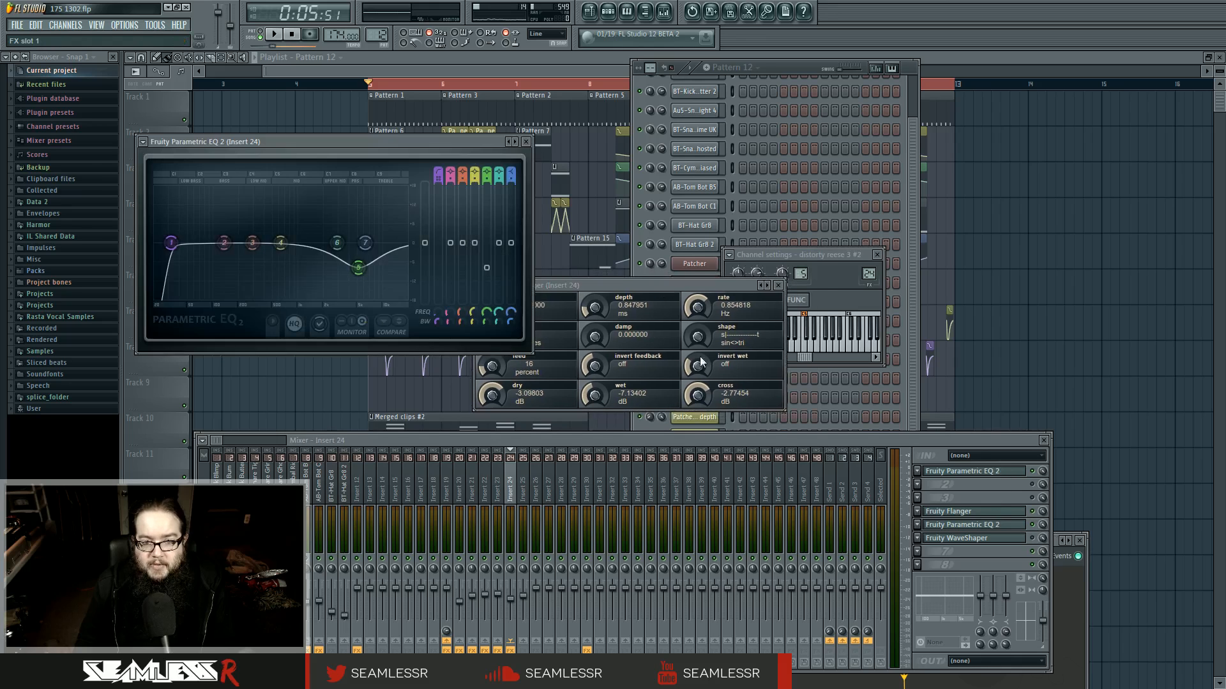
left_click_drag(287, 142, 463, 109)
left_click(726, 313)
left_click_drag(724, 310, 627, 339)
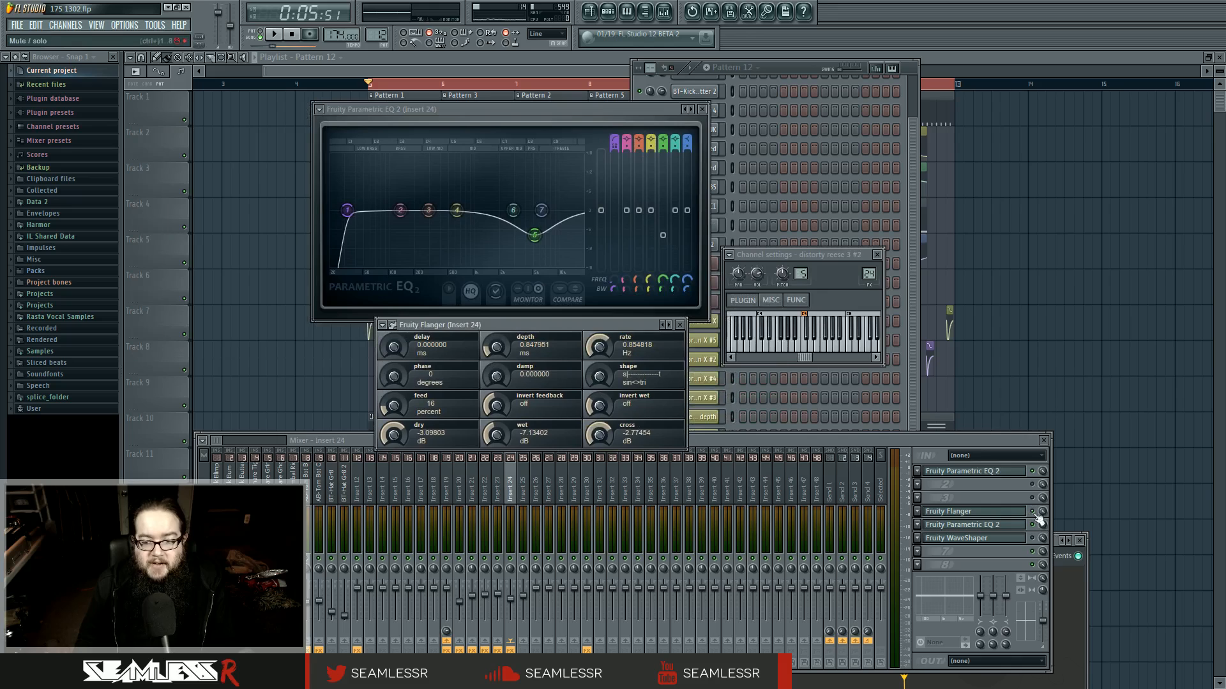
Open Insert 24's slot 5 Fruity Parametric EQ 2 and remove the Fruity WaveShaper from slot 6.
left_click(1019, 527)
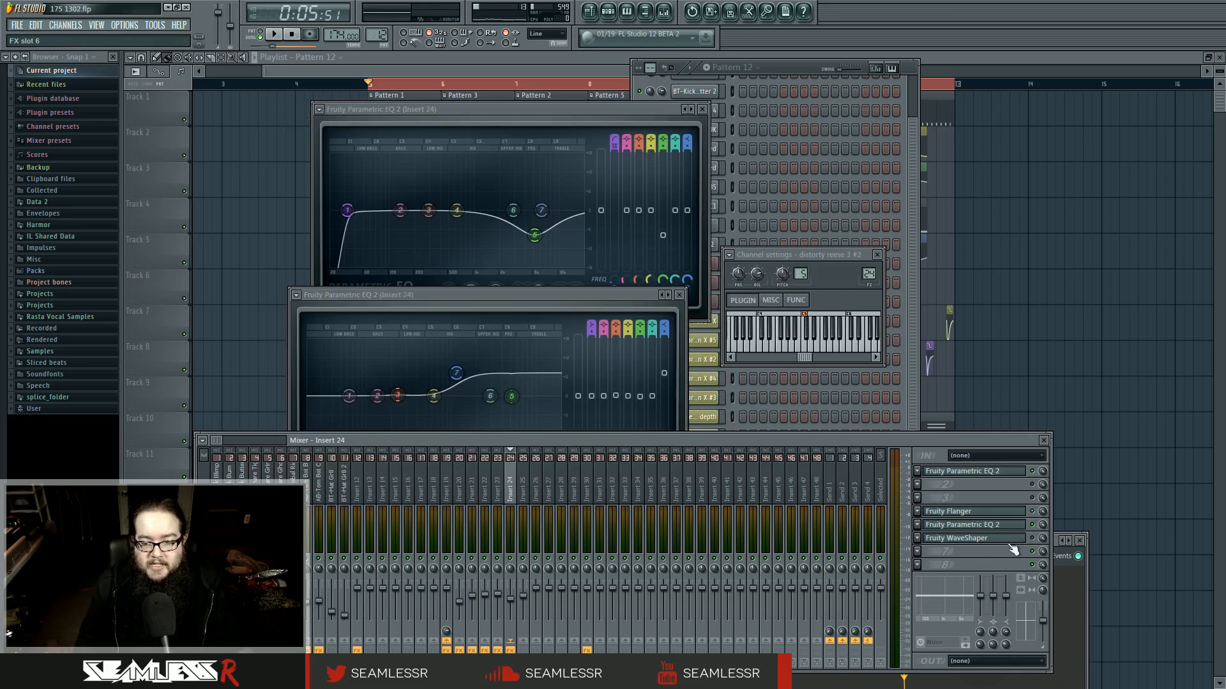
left_click(1012, 539)
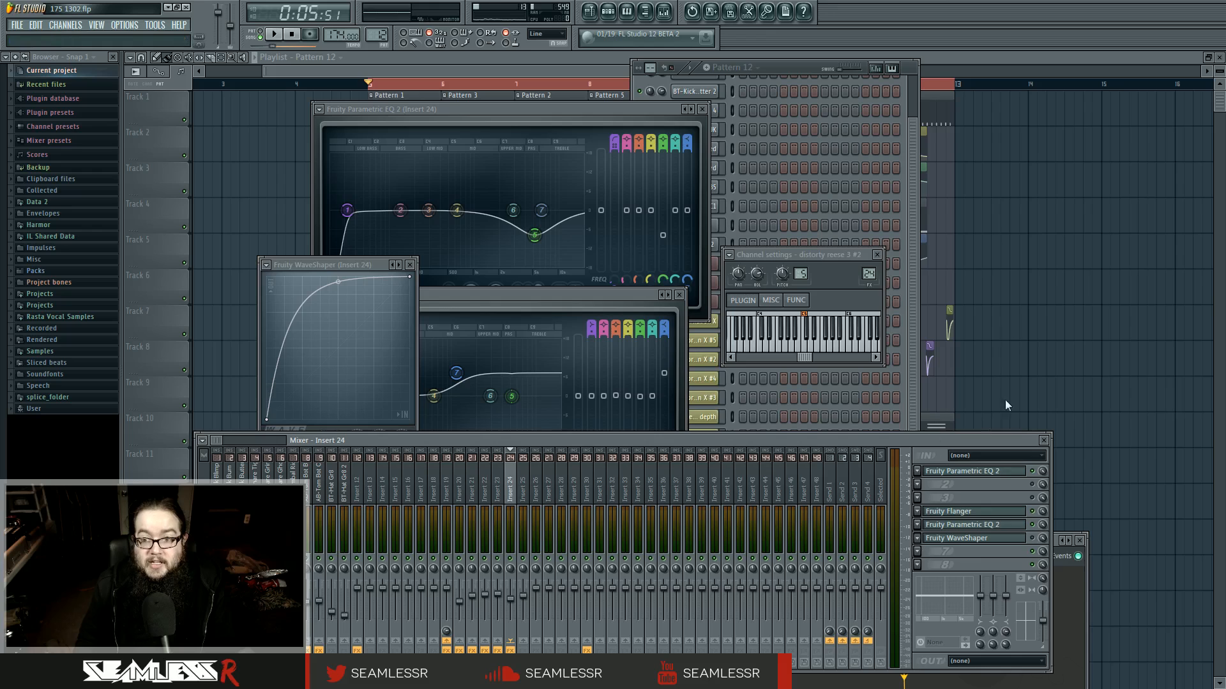
key("ctrl+z")
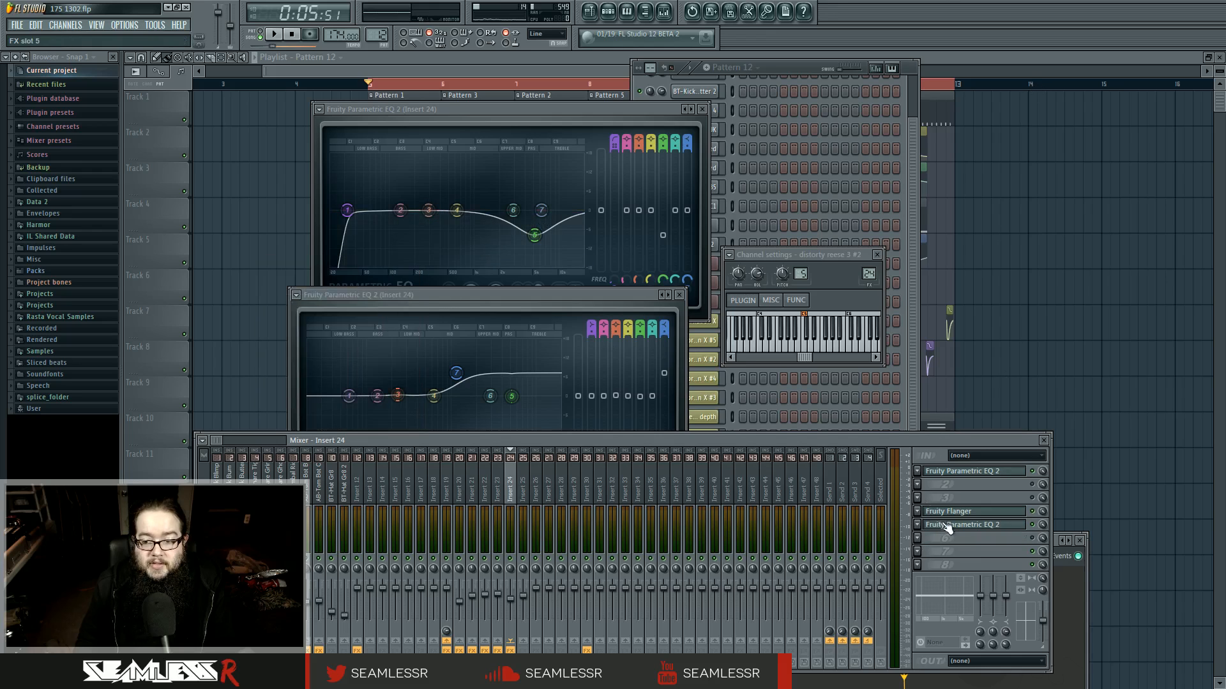
Stack the Insert 24 effect windows in signal order: first Parametric EQ 2, Fruity Flanger, second Parametric EQ 2.
left_click_drag(542, 296, 568, 462)
left_click(481, 107)
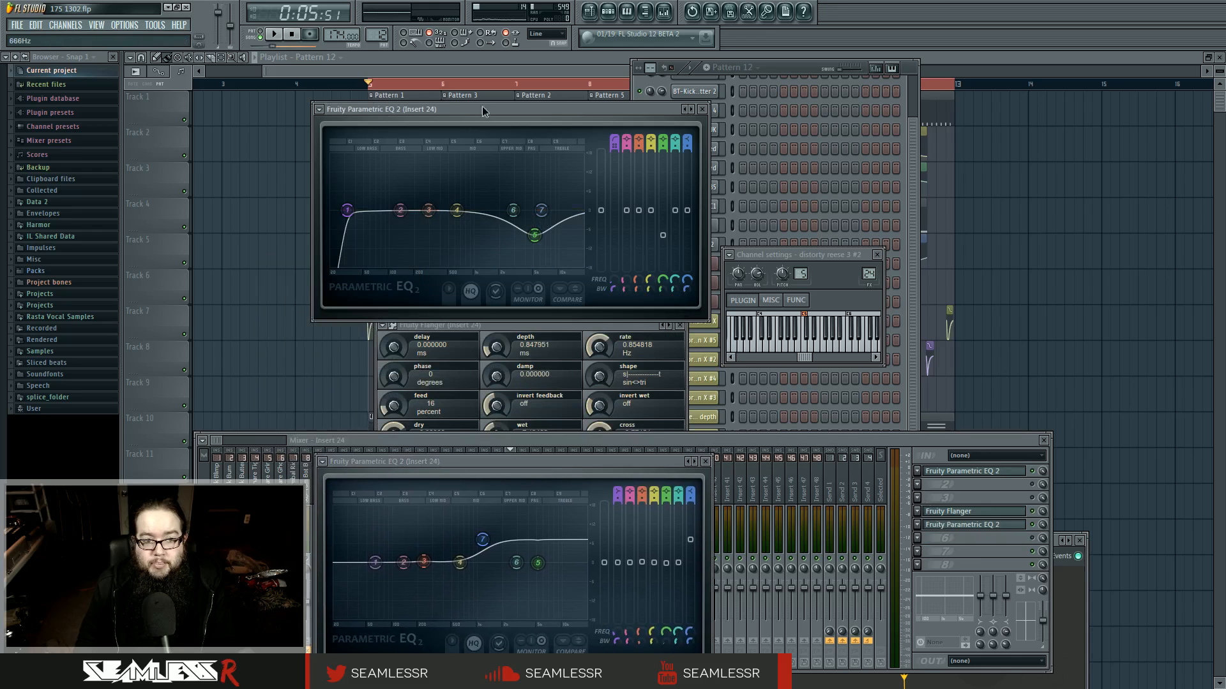
left_click_drag(482, 105, 483, 95)
left_click_drag(495, 324, 489, 322)
left_click_drag(538, 455, 543, 455)
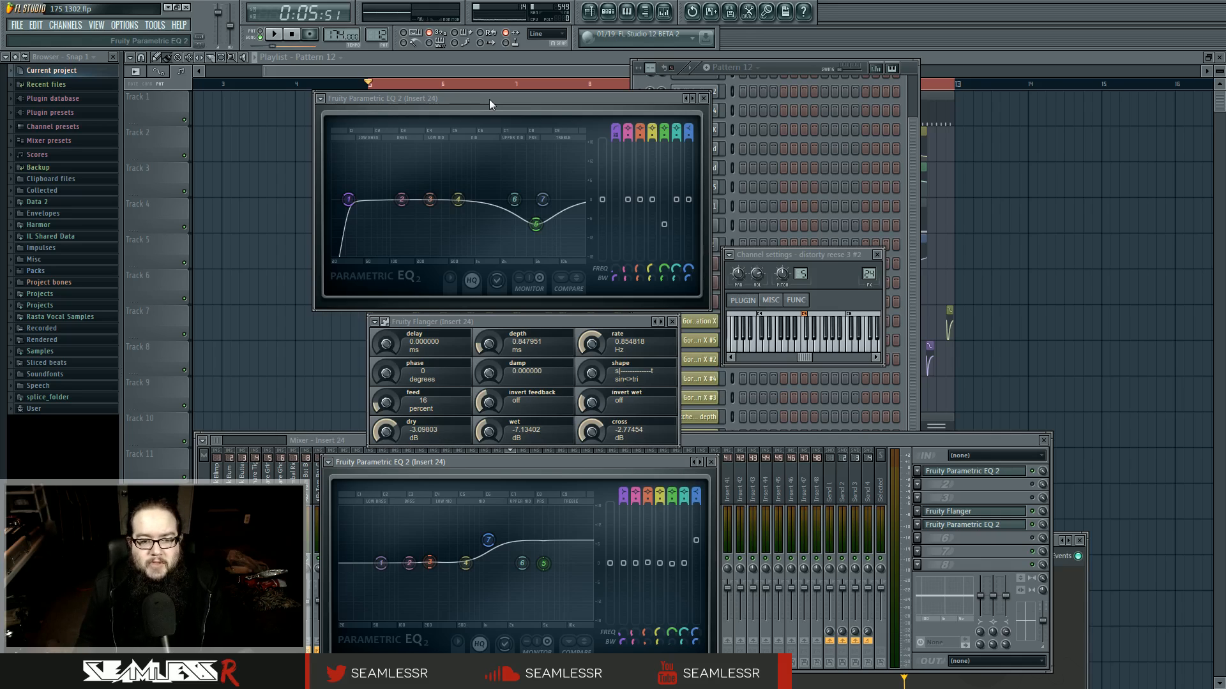
left_click_drag(489, 99, 495, 98)
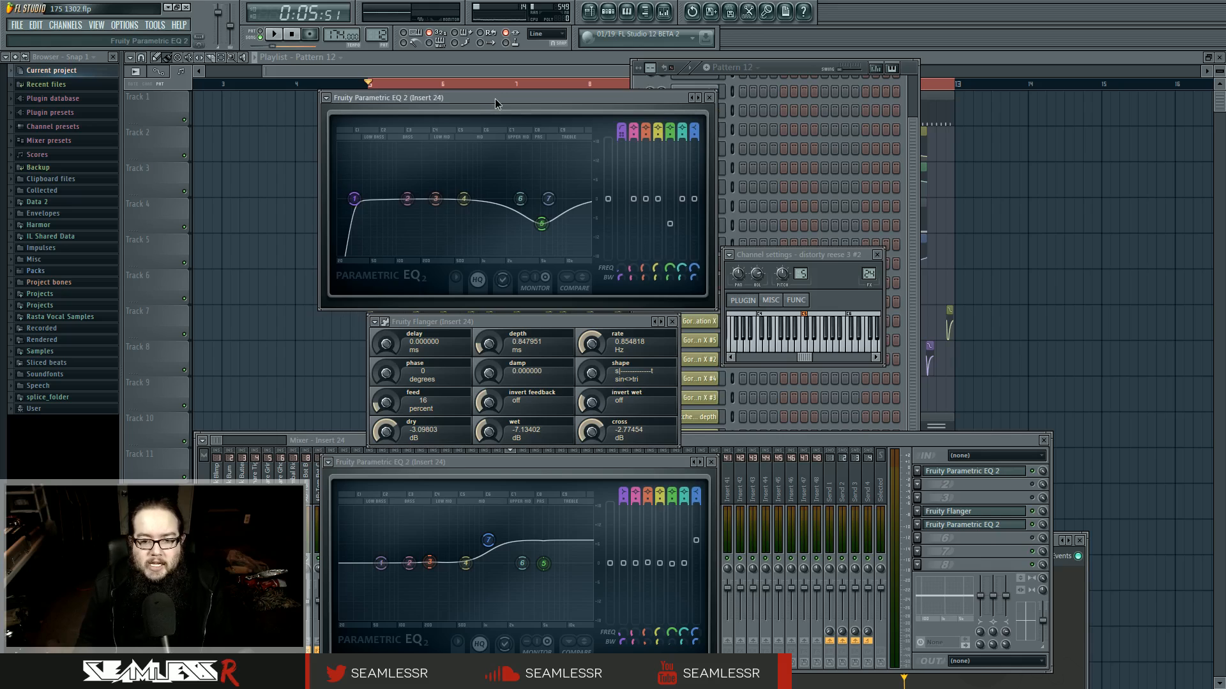